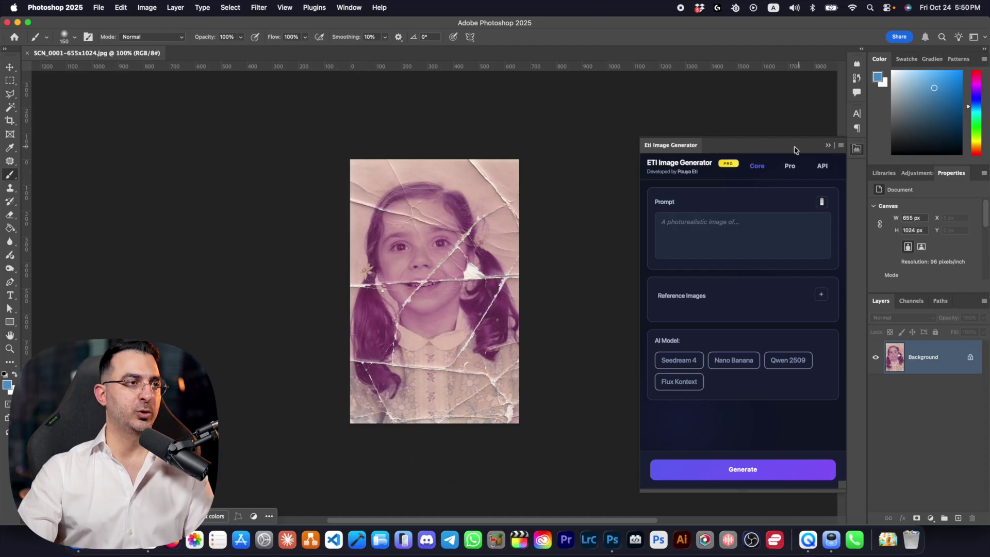
- Undock the Eti Image Generator panel and close it
left_click_drag(745, 148, 643, 127)
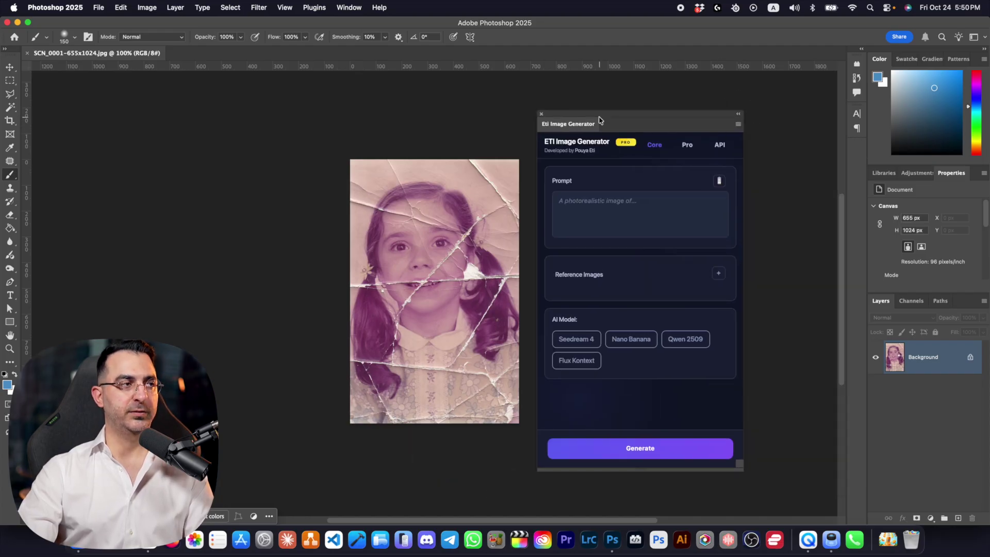
left_click(541, 114)
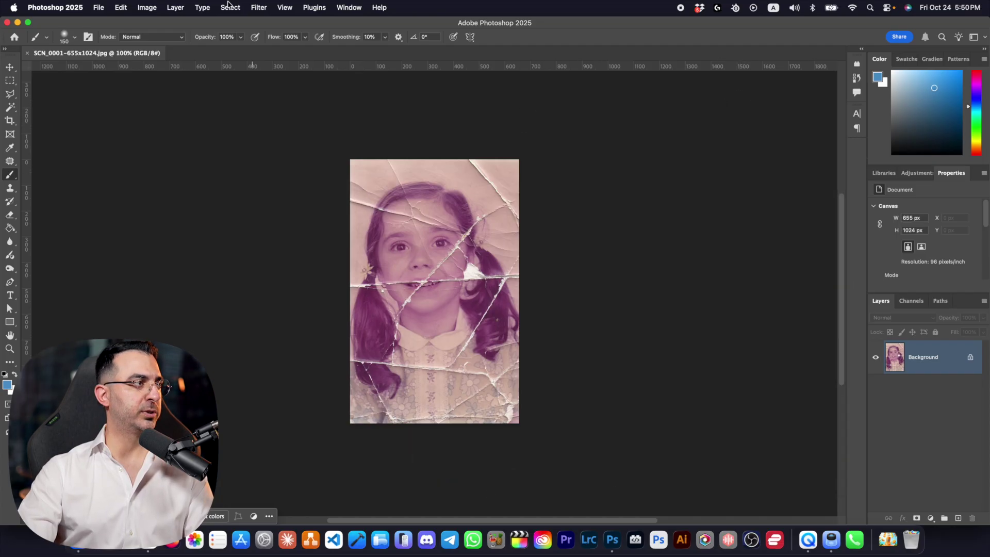
- Open the Eti Image Generator plugin and place its floating panel beside the photo
left_click(306, 9)
mouse_move(334, 60)
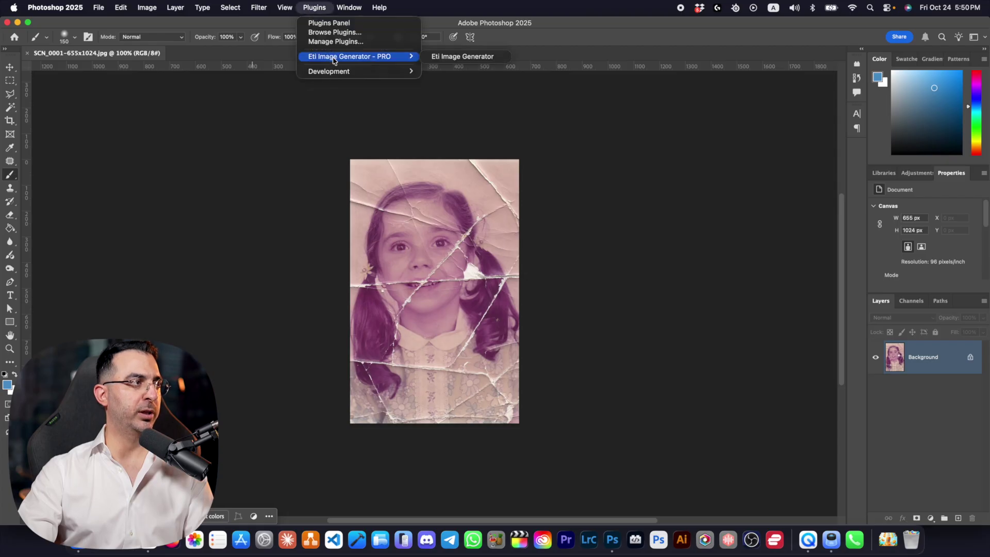
left_click(462, 56)
left_click_drag(647, 130, 693, 133)
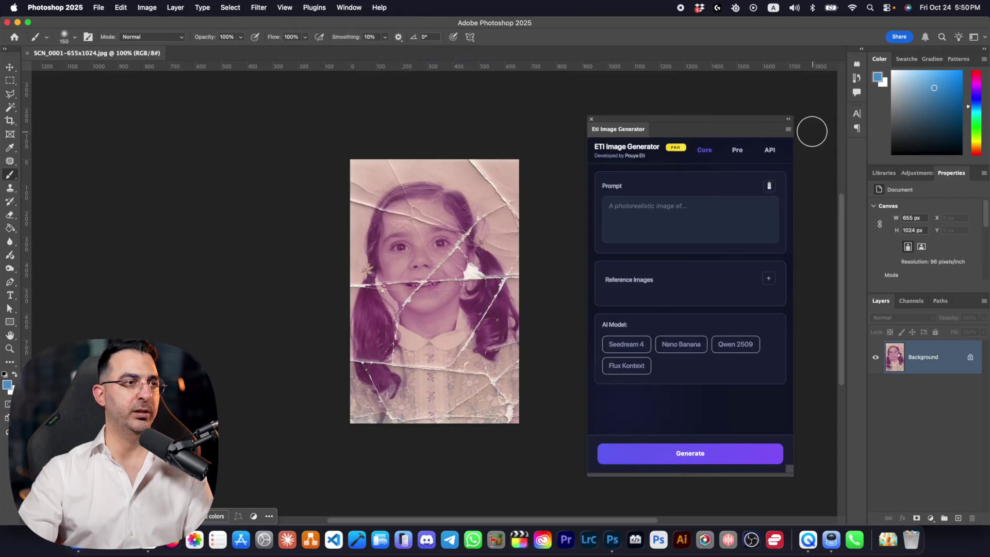
- Dock the Eti Image Generator in the collapsed panel strip, expand it and activate the Move tool
left_click(789, 117)
left_click_drag(597, 129, 856, 152)
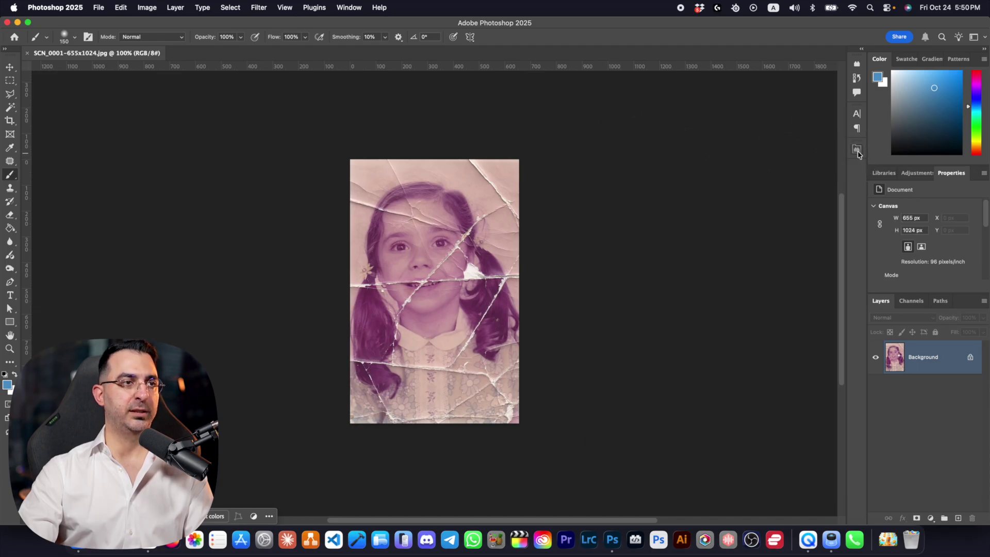
left_click(857, 151)
key("v")
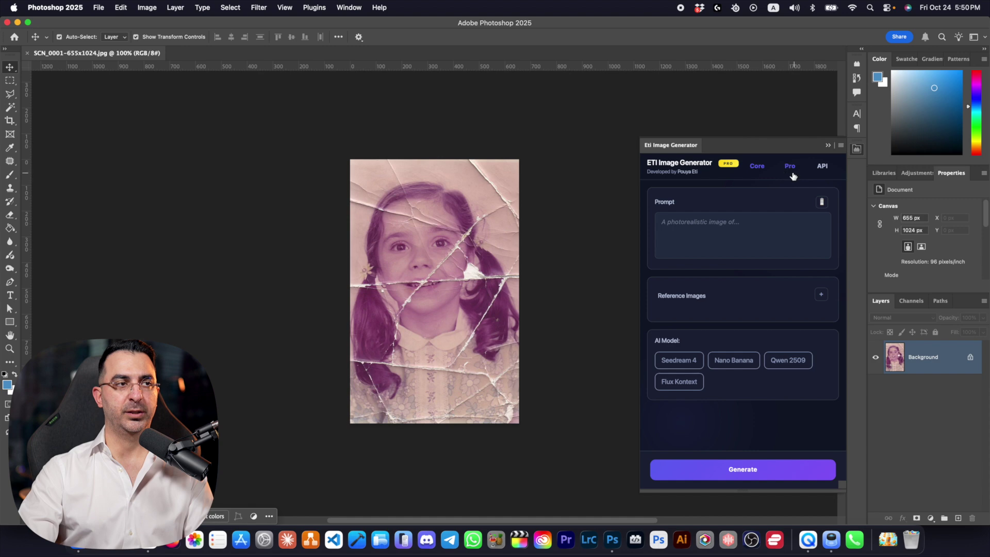
- Review the plugin's Pro fast actions and return to the Core view
left_click(756, 172)
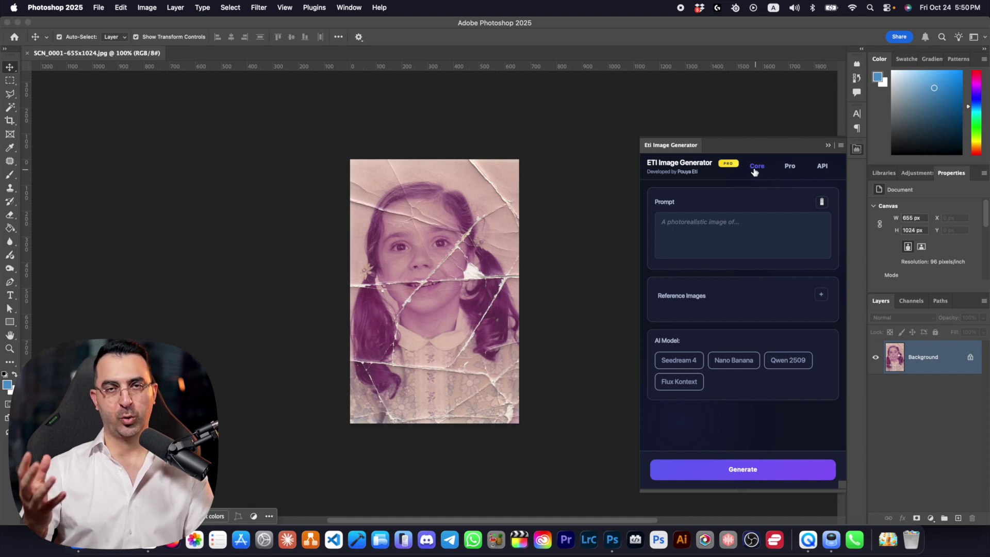
left_click(793, 168)
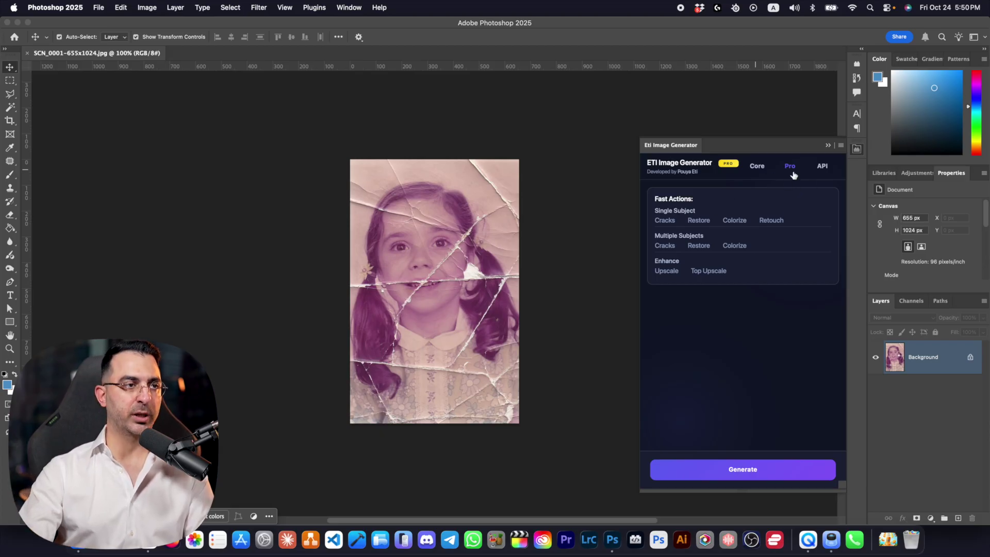
left_click(758, 166)
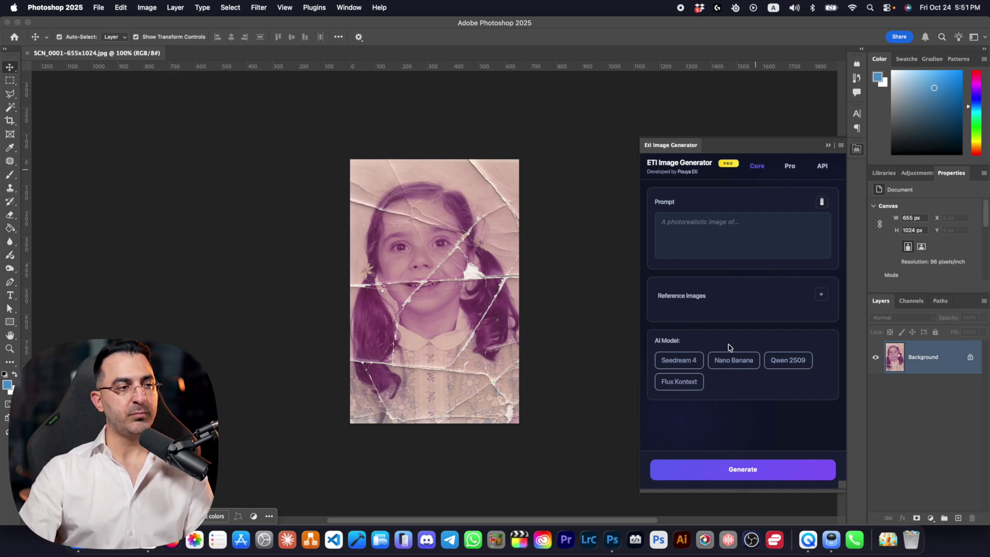
- Choose Seedream 4 as an AI model, check its resolution and aspect ratio settings, and collapse them
left_click(677, 360)
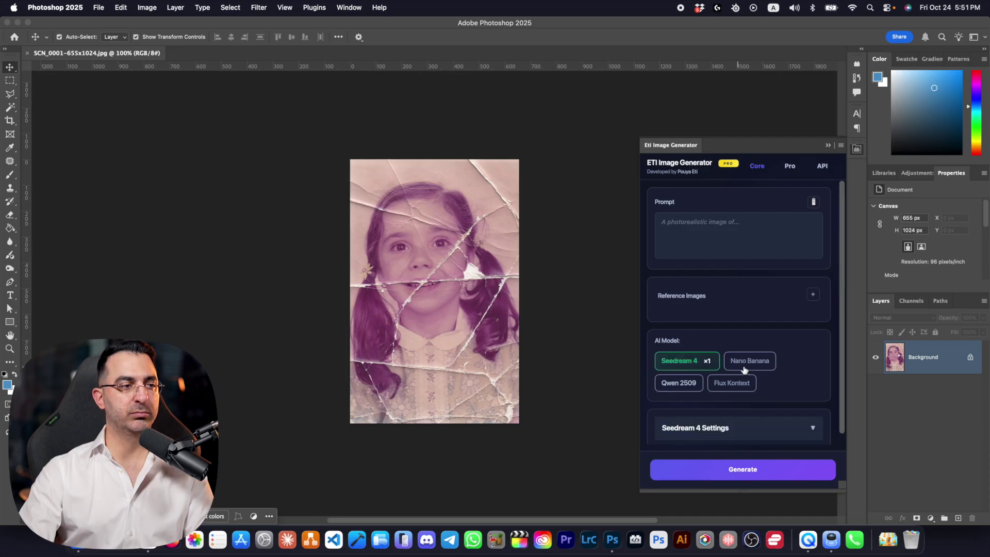
scroll(753, 374, "down", 1)
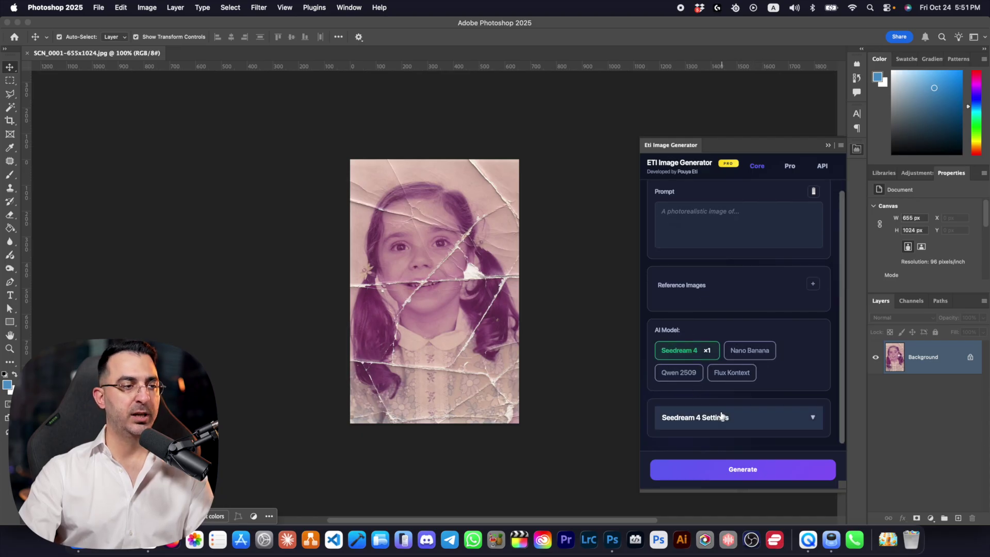
left_click(763, 418)
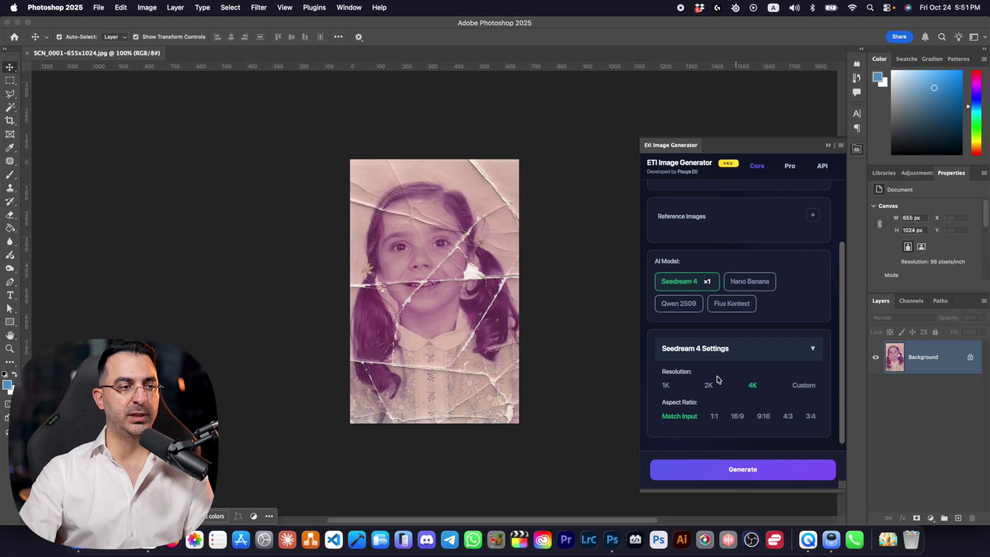
left_click(743, 350)
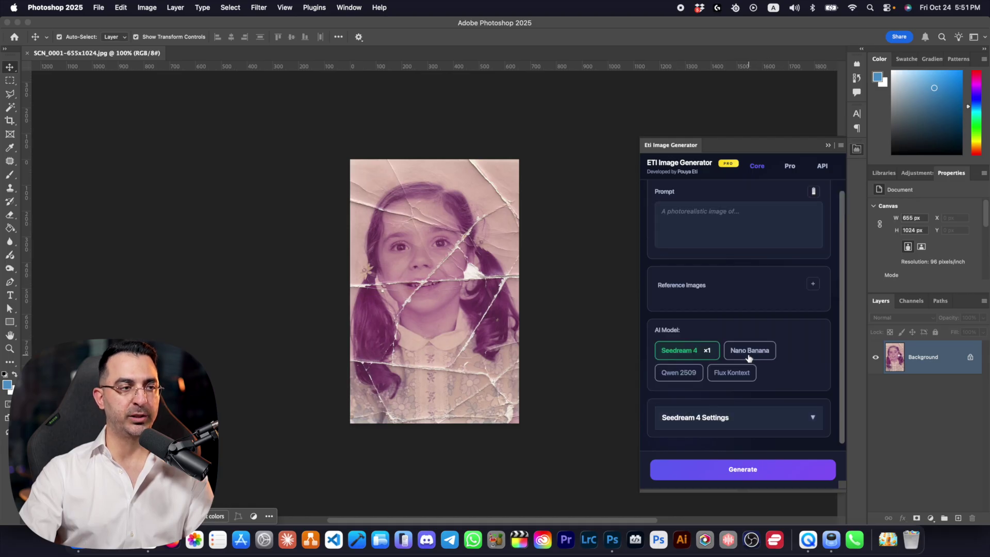
- Add Nano Banana, Qwen 2509 and Flux Kontext to the chosen AI models and expand the Nano Banana settings
left_click(738, 352)
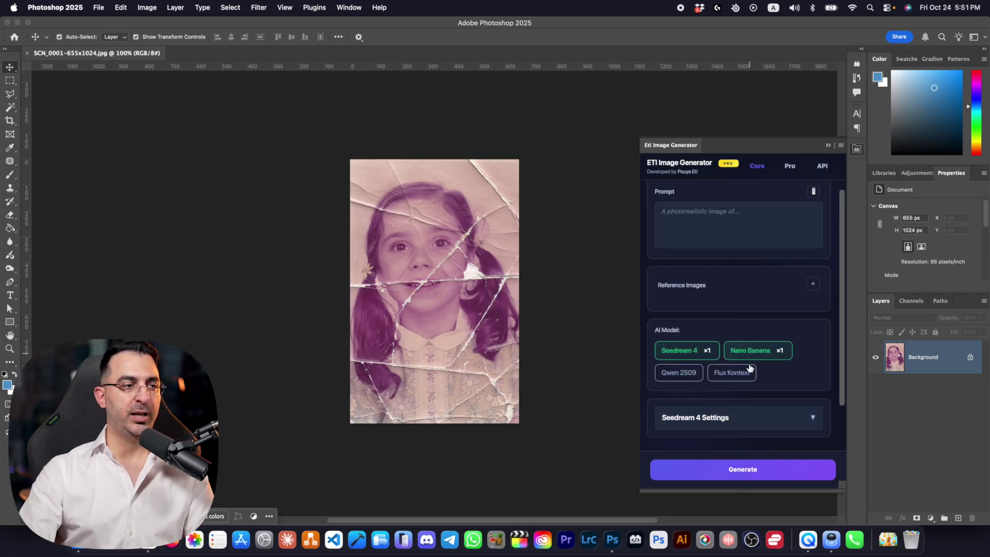
scroll(763, 376, "down", 2)
left_click(732, 418)
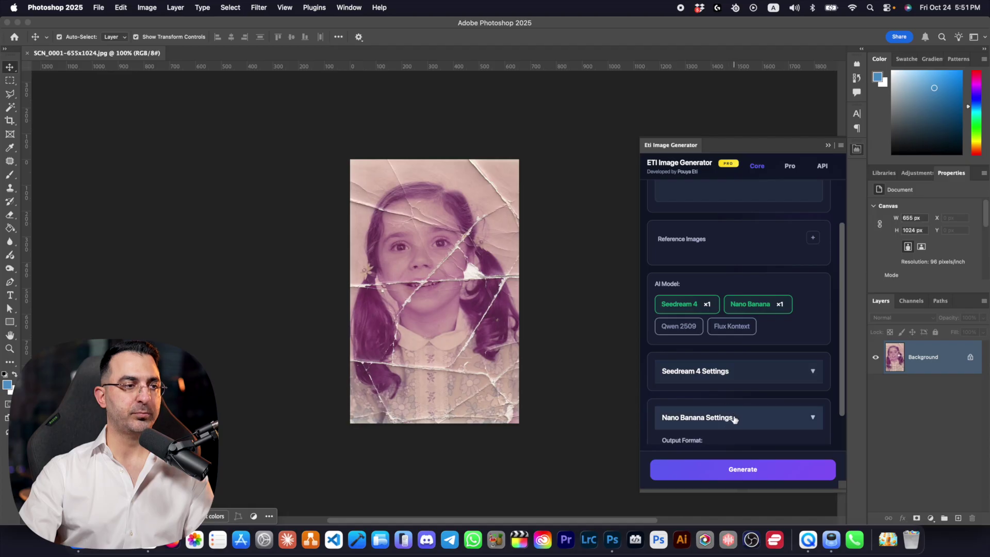
left_click(662, 325)
left_click(732, 326)
scroll(732, 361, "down", 5)
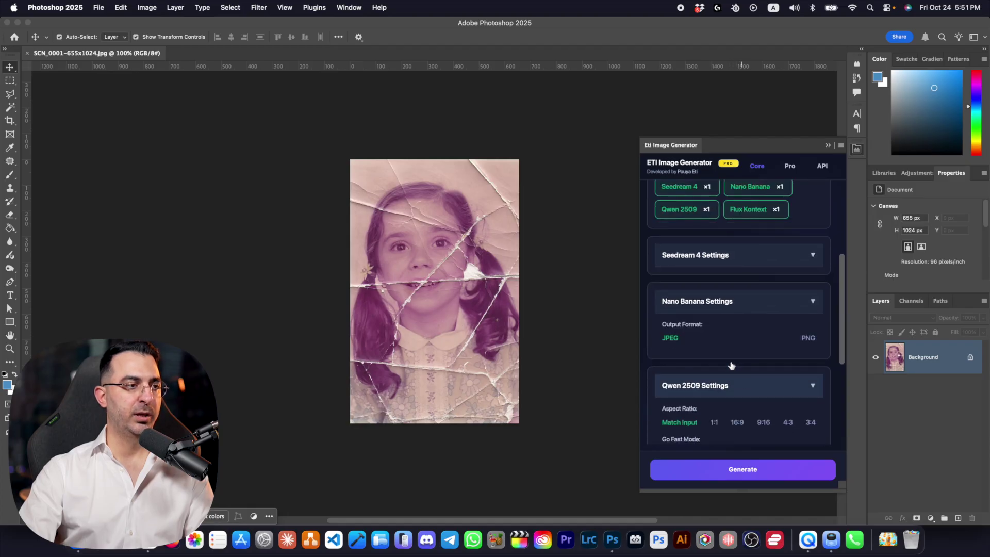
- Collapse the Nano Banana settings, then examine the Qwen 2509 options and collapse them as well
left_click(769, 303)
scroll(743, 340, "down", 3)
scroll(759, 325, "down", 2)
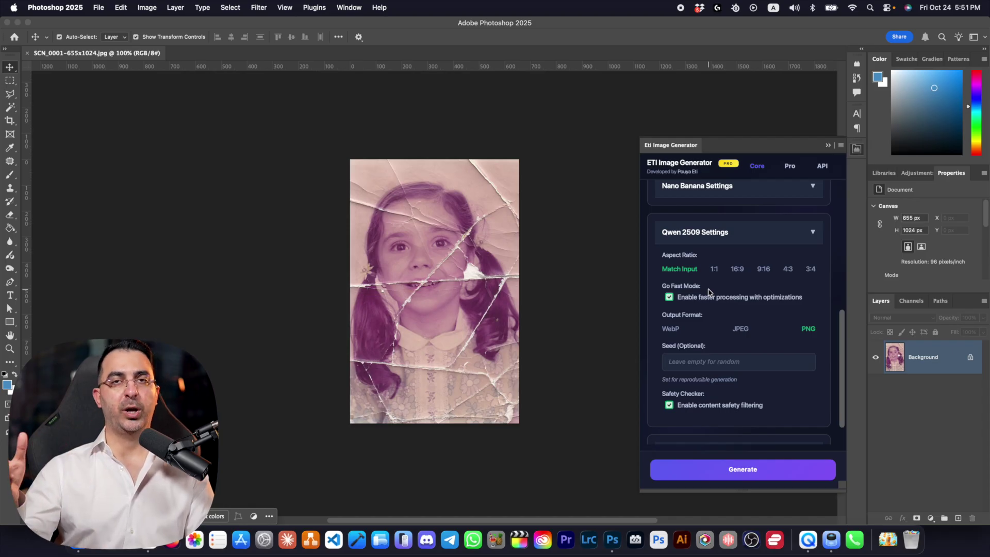
left_click(669, 298)
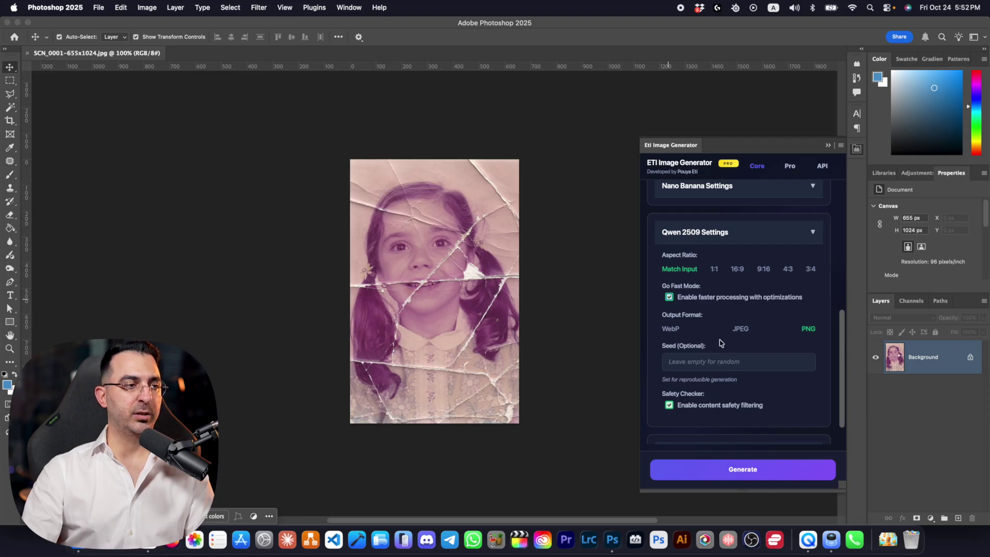
scroll(717, 361, "down", 1)
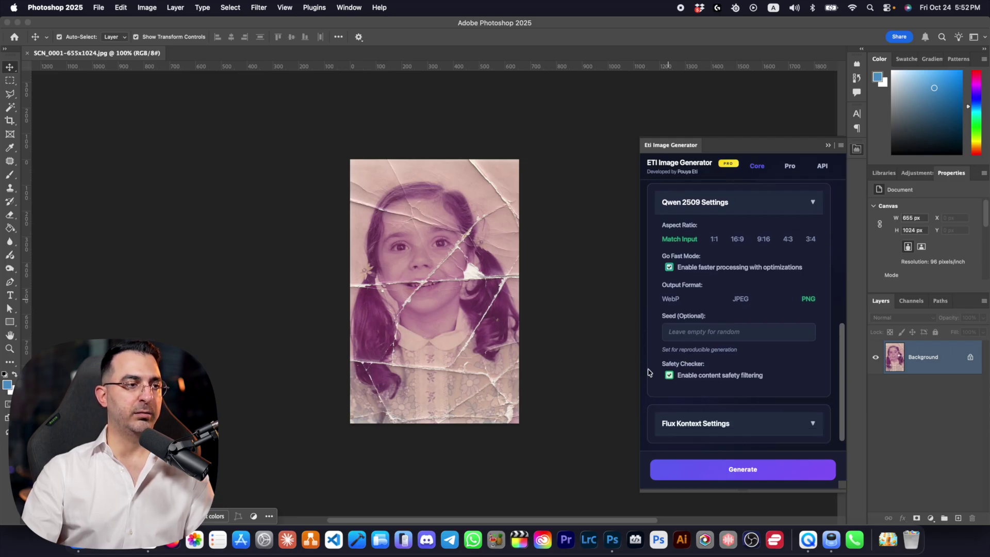
scroll(738, 258, "up", 1)
left_click(742, 229)
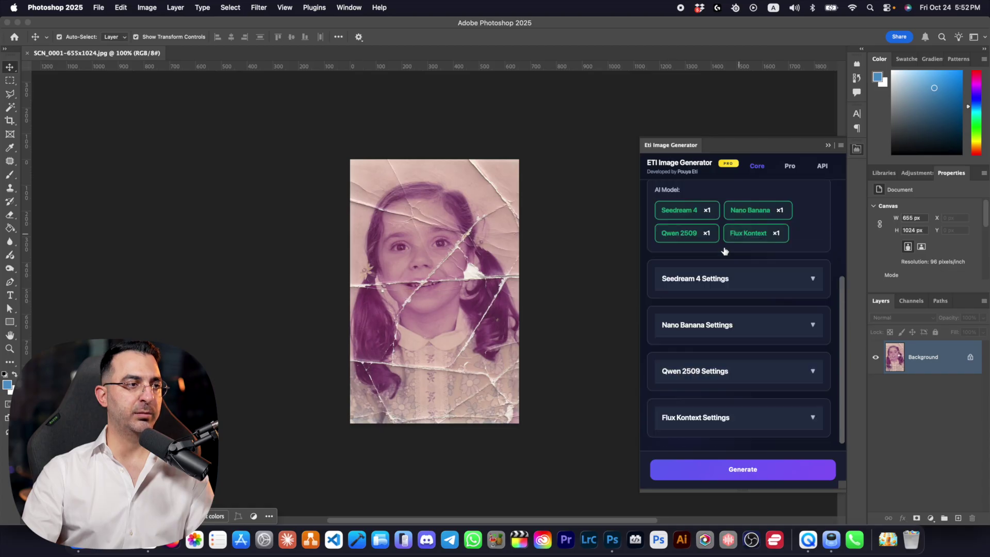
- Expand the Flux Kontext settings, examine the aspect ratio, output format, safety tolerance and seed options, and collapse them
left_click(718, 416)
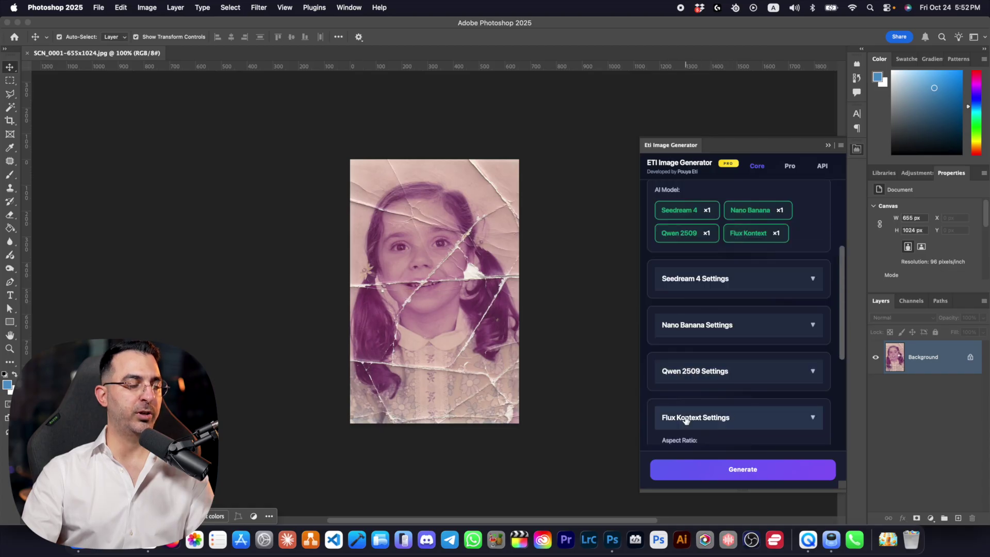
scroll(746, 396, "down", 3)
scroll(746, 396, "down", 4)
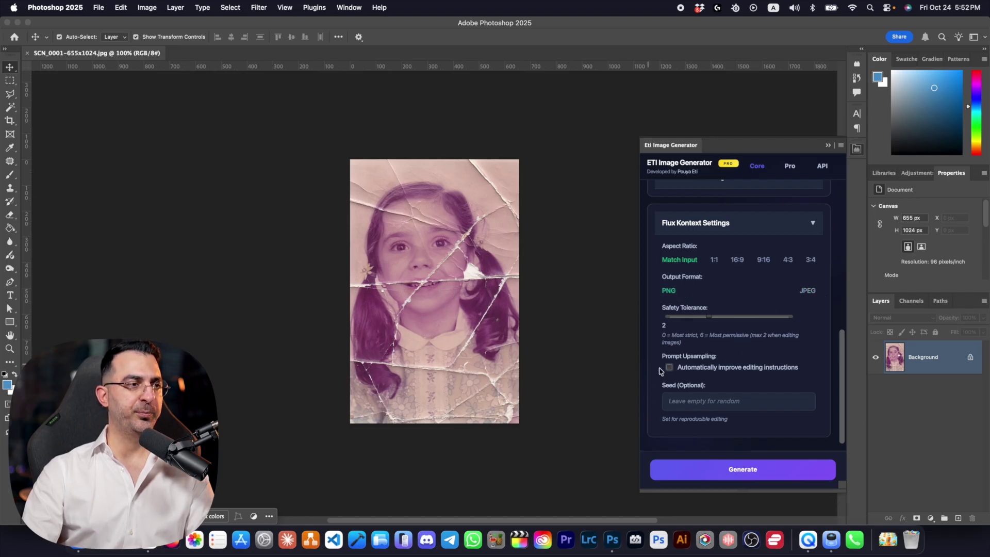
left_click(758, 225)
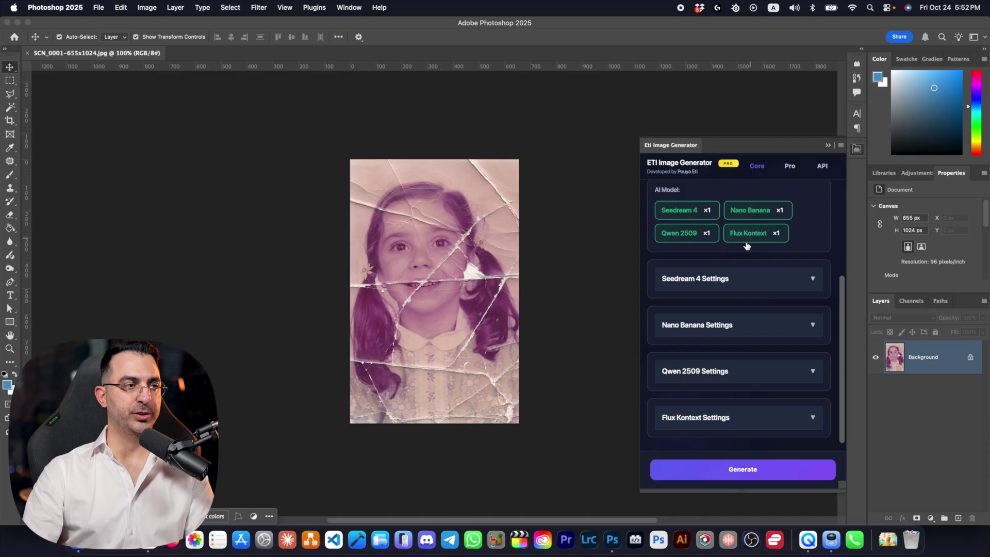
- Enter the generation prompt "remove the cracks"
scroll(754, 254, "up", 1)
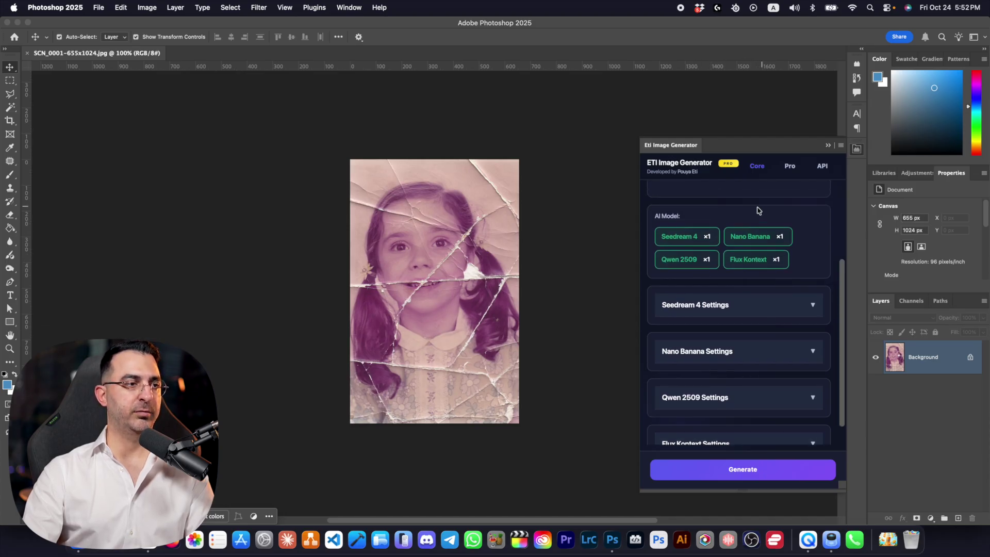
scroll(762, 210, "up", 5)
left_click(735, 235)
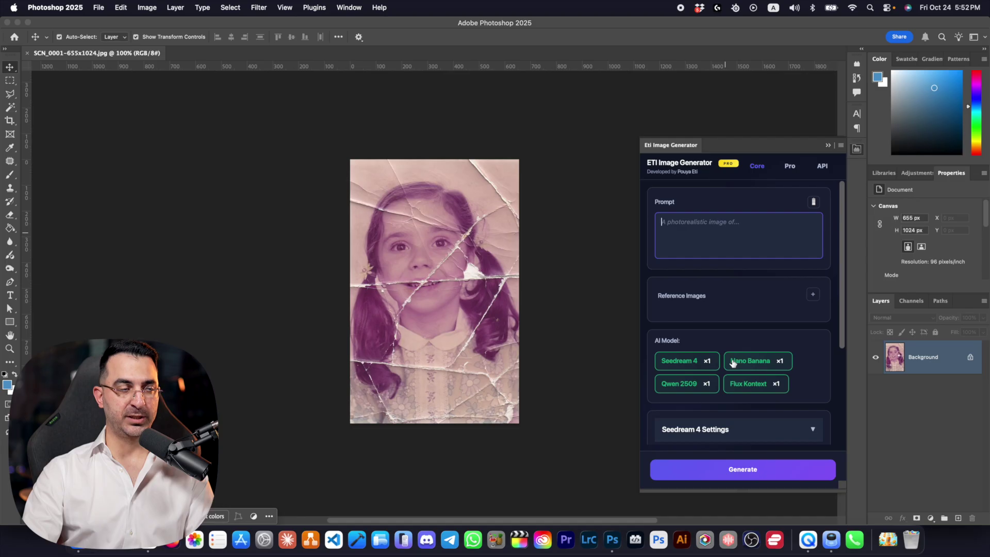
left_click(692, 227)
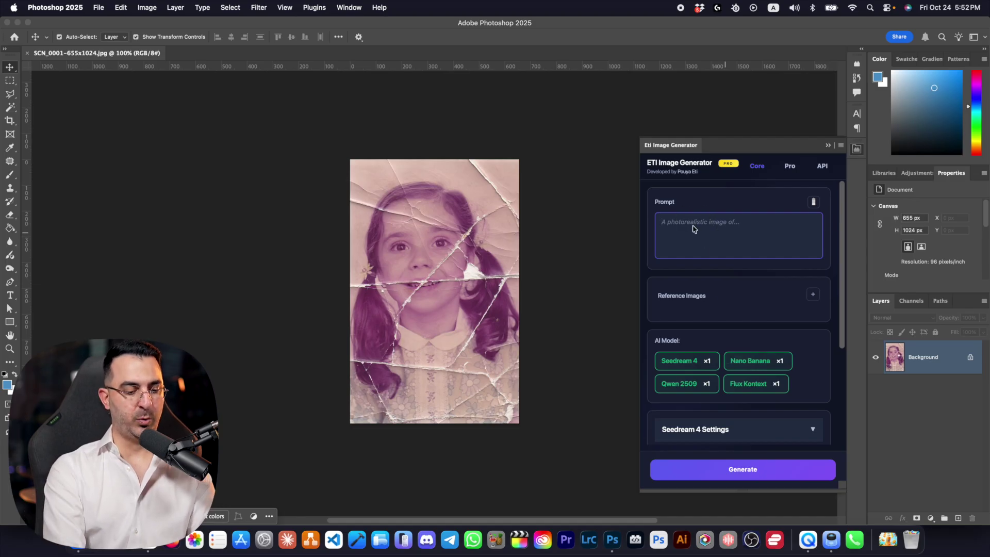
type("remove the crac")
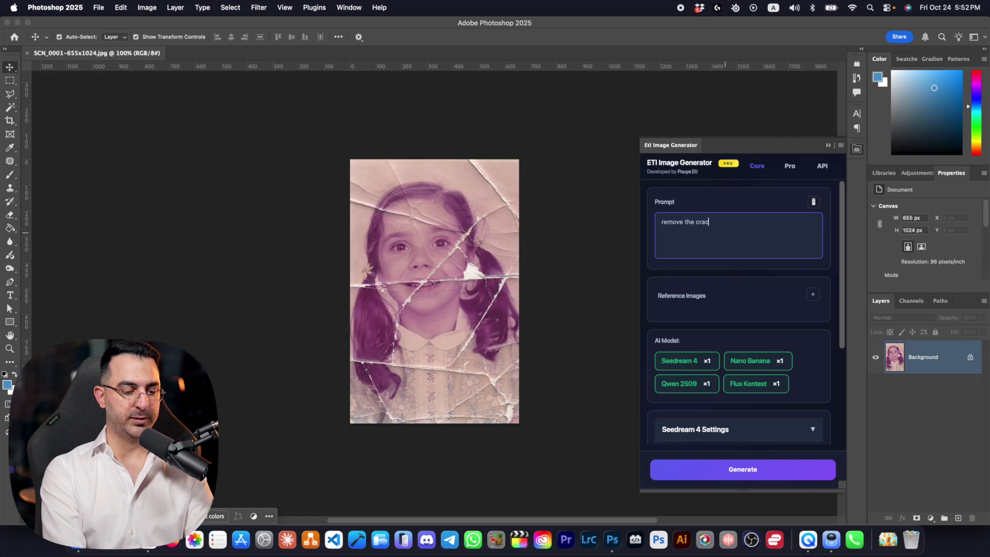
type("ks")
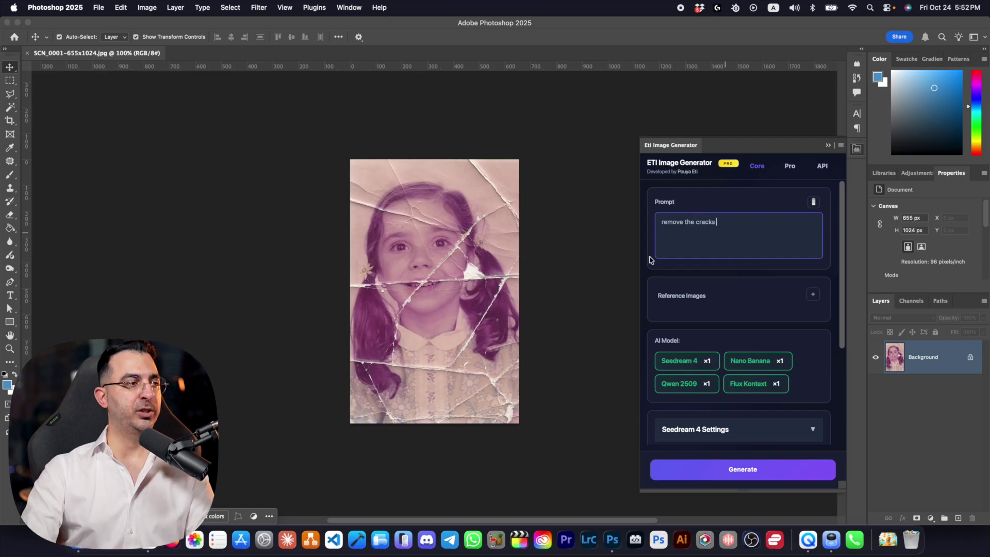
- Select the whole photo with the Rectangular Marquee tool and generate results with all four AI models
left_click(10, 80)
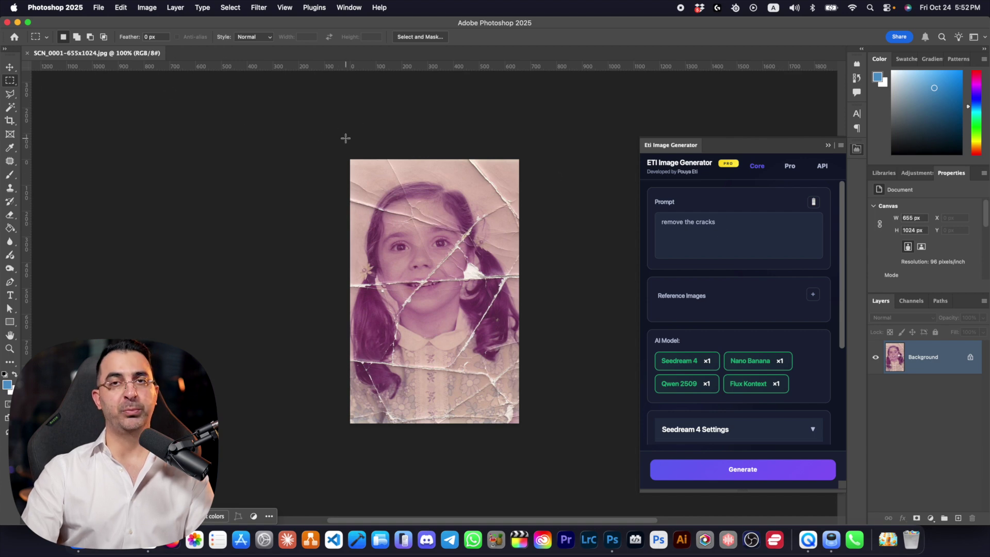
left_click_drag(341, 137, 527, 428)
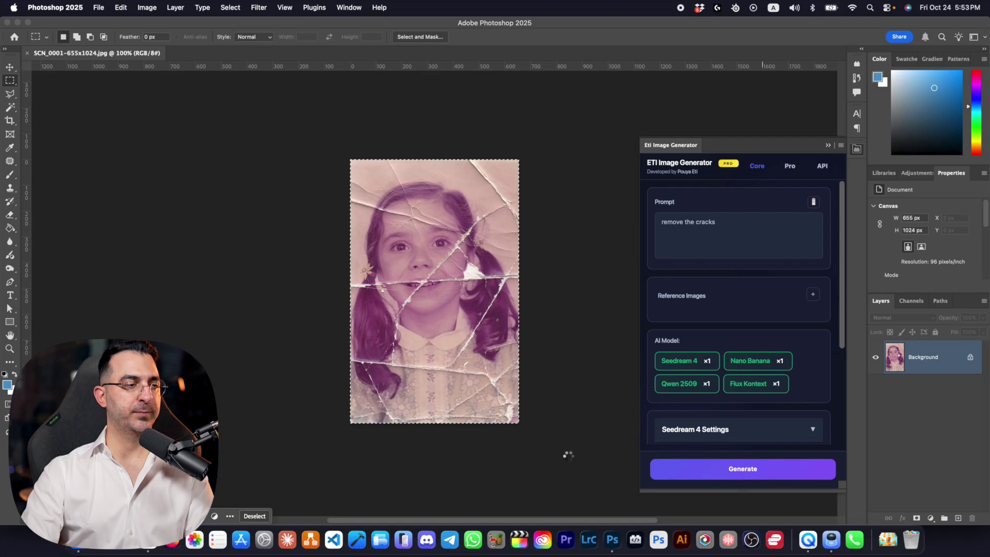
left_click(763, 469)
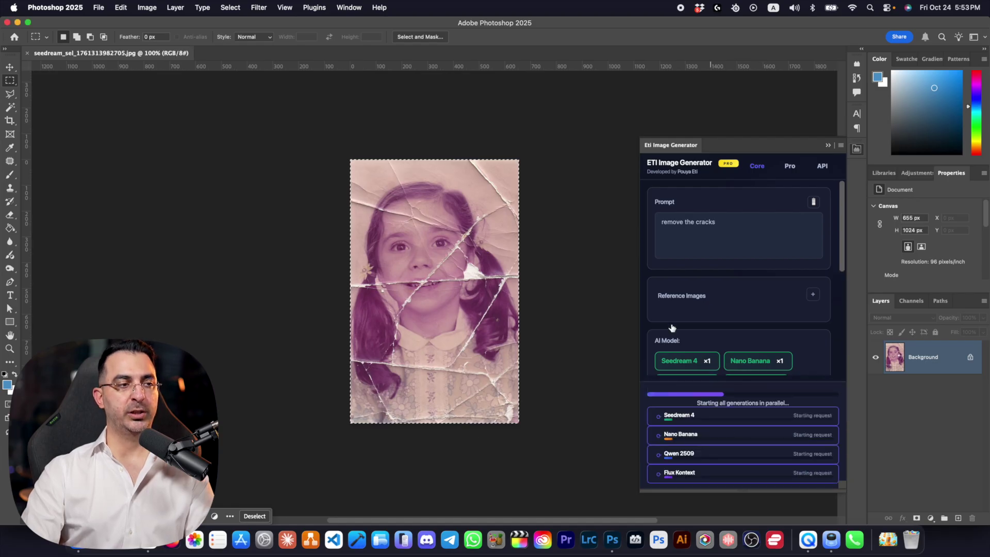
scroll(772, 339, "down", 3)
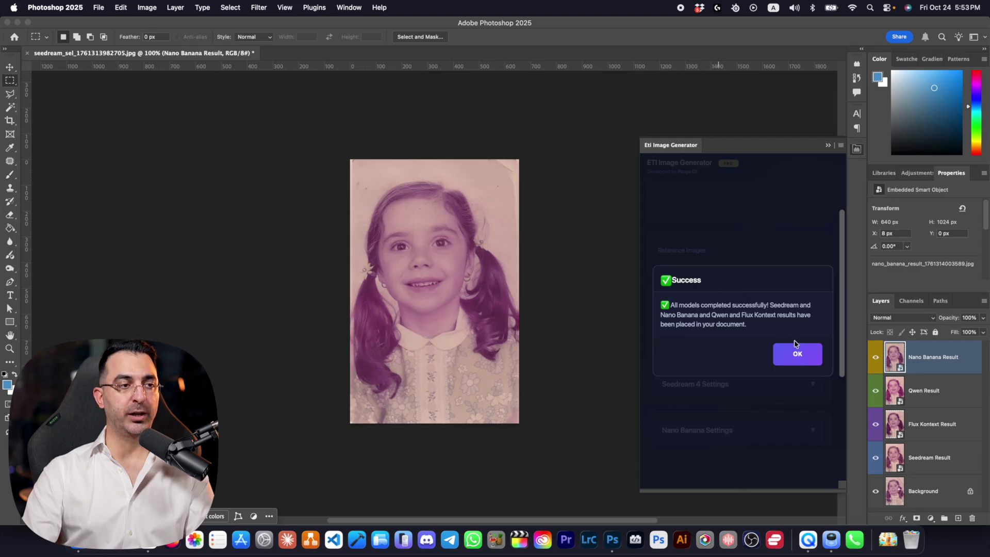
left_click(802, 354)
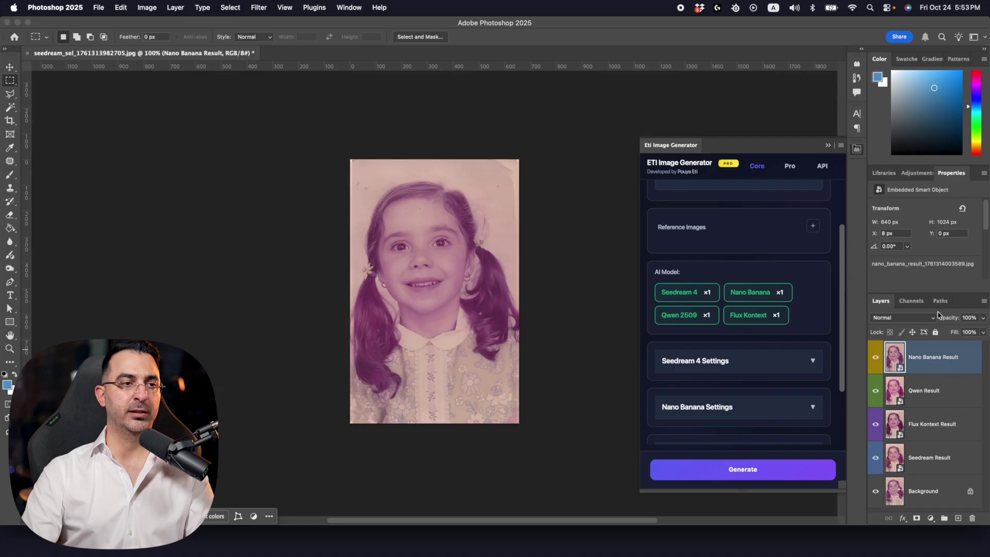
- Compare the Nano Banana result with the Qwen result at 160% zoom by toggling the Nano Banana layer's visibility, then leave it hidden
left_click_drag(938, 293, 941, 202)
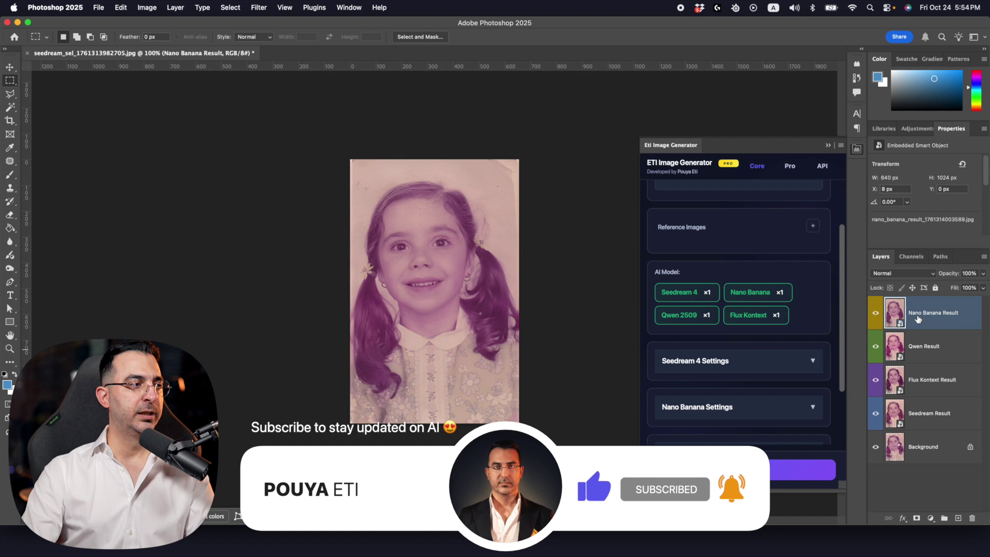
key("z")
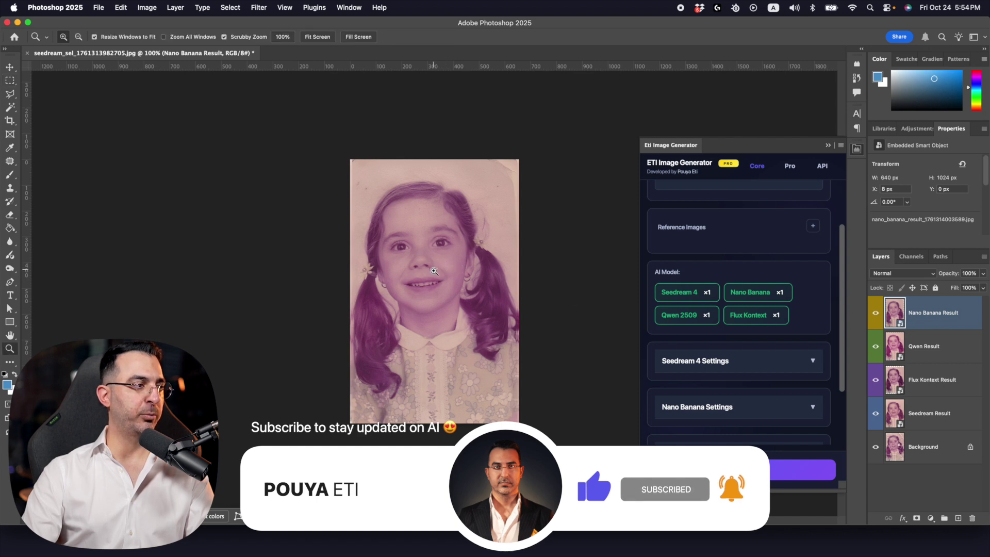
left_click_drag(440, 272, 463, 273)
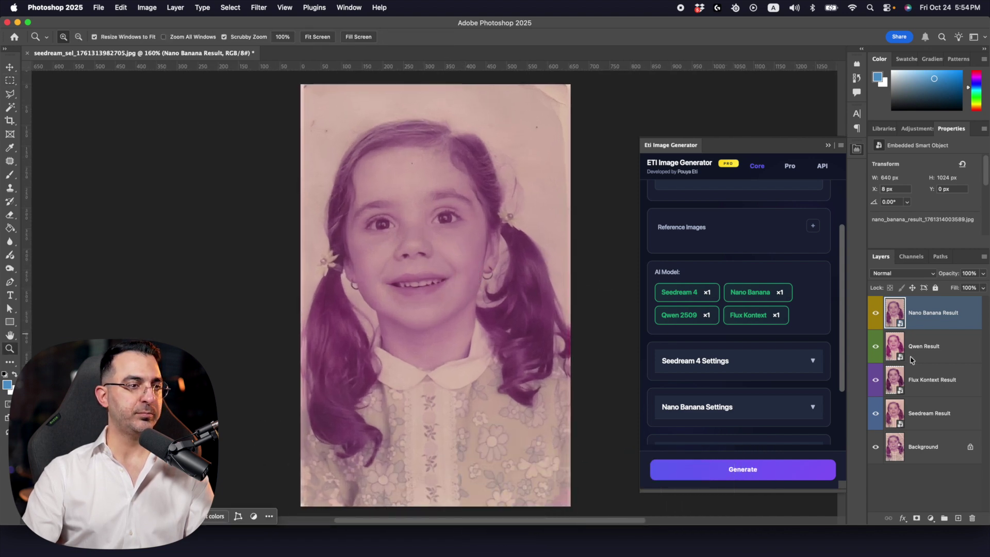
left_click(876, 312)
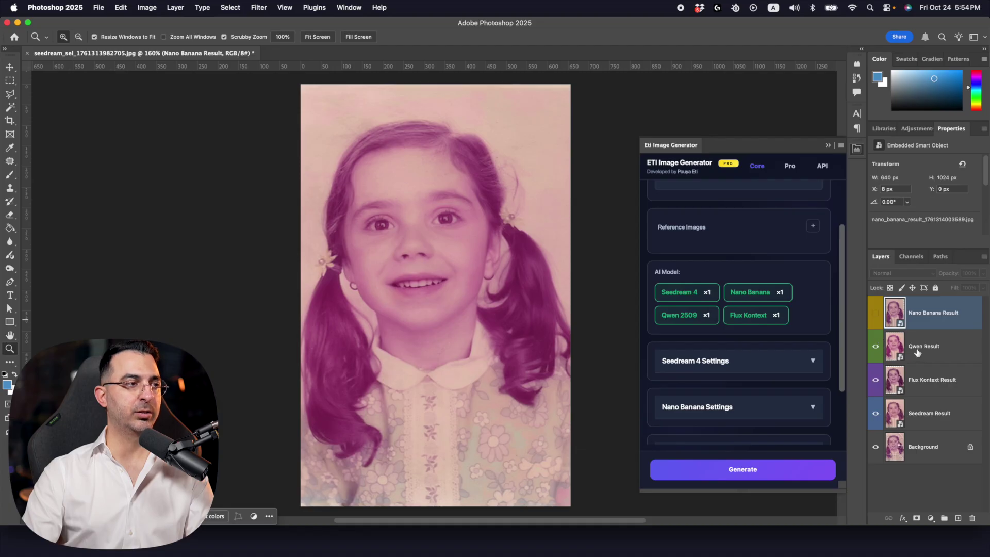
left_click(876, 313)
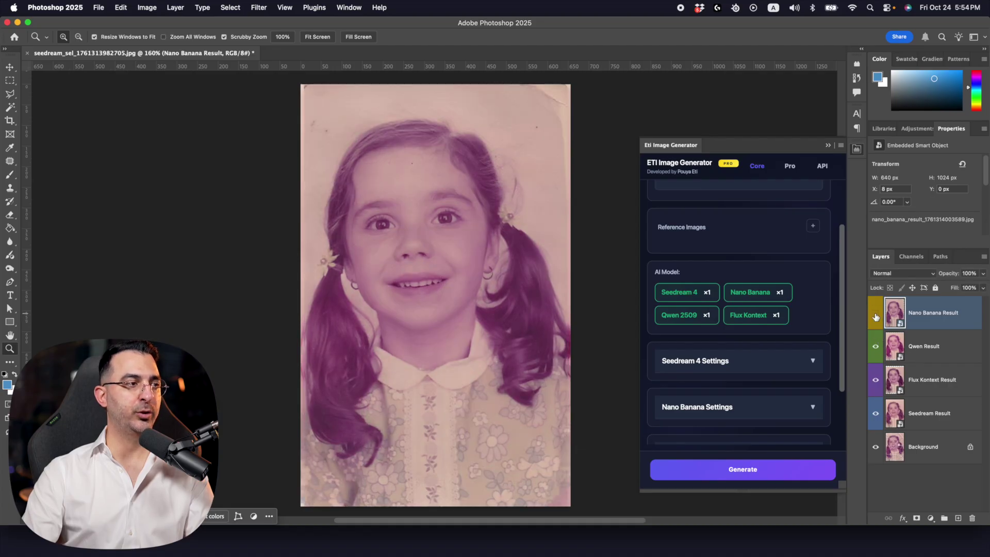
left_click(876, 316)
left_click(876, 315)
left_click(876, 316)
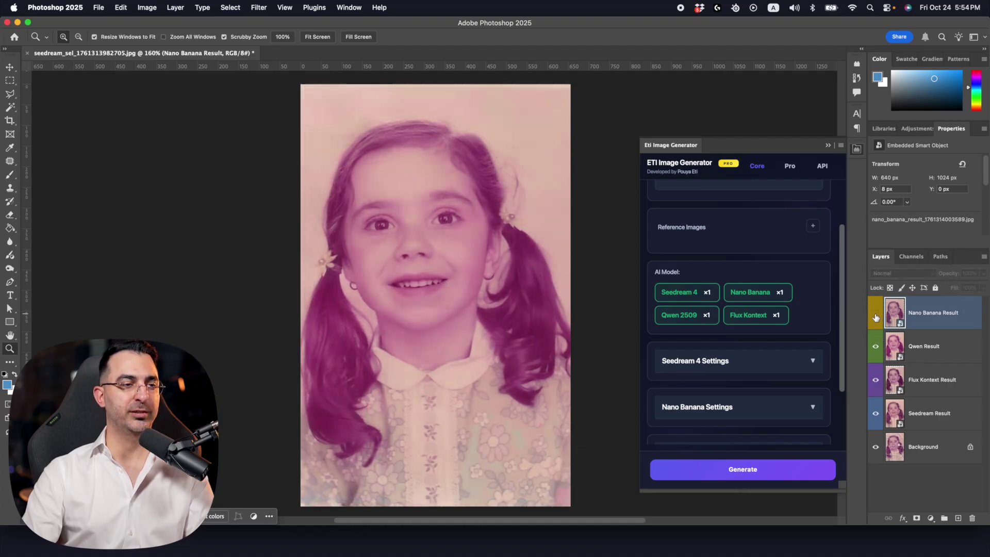
- Hide the Qwen Result and Flux Kontext Result layers one after the other to view the Seedream result
left_click(874, 346)
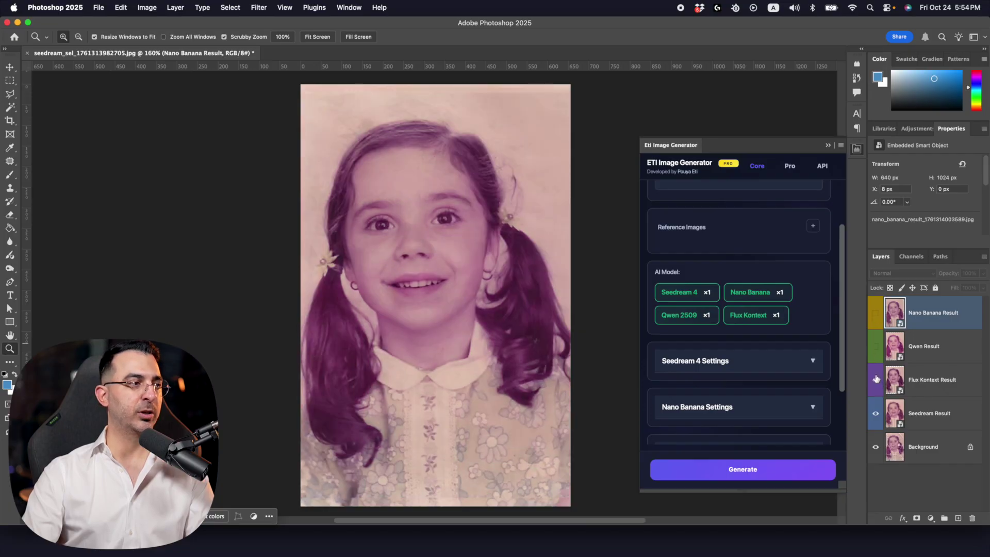
left_click(933, 384)
left_click(875, 382)
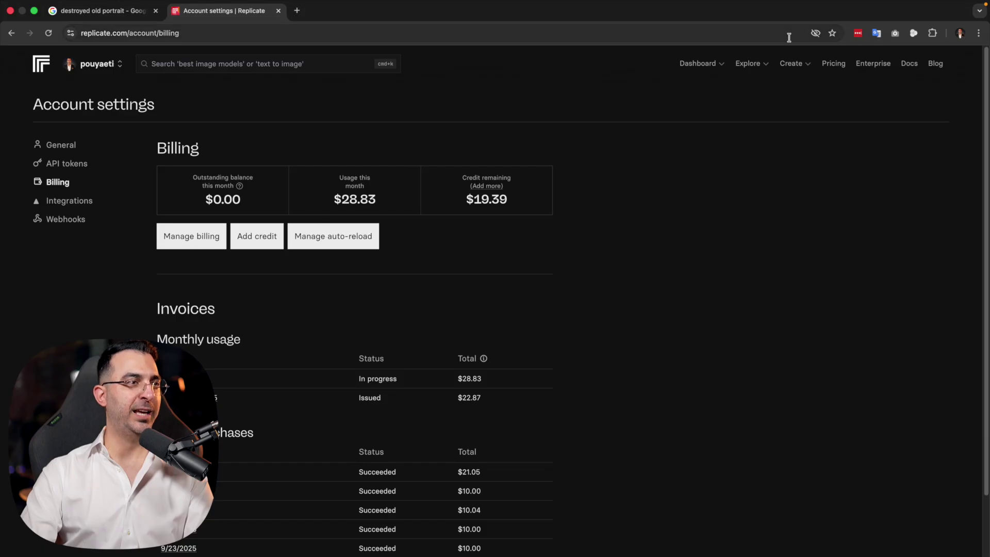
- Go to the Replicate dashboard in the browser, open the recent qwen-image-edit-plus prediction and review its inputs and output image
left_click(691, 71)
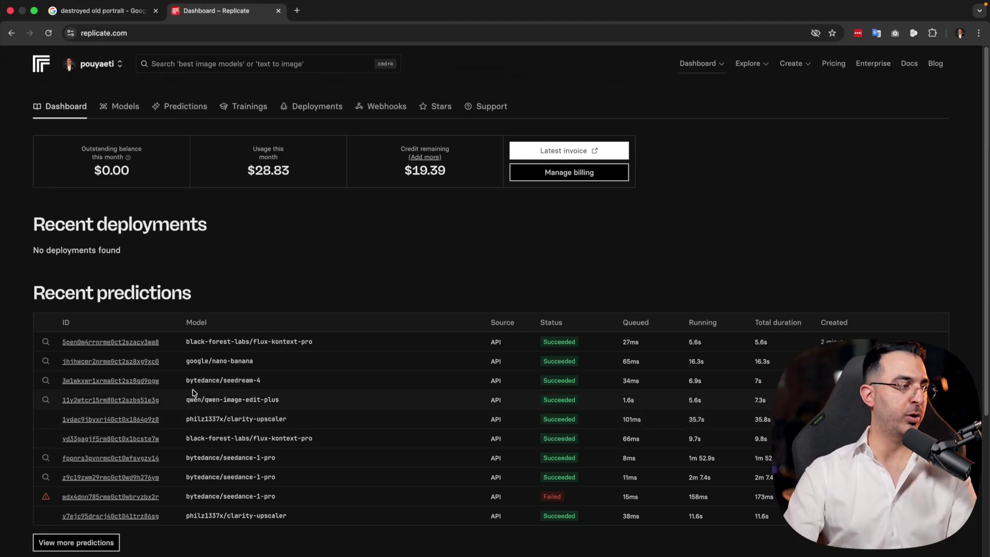
left_click(124, 405)
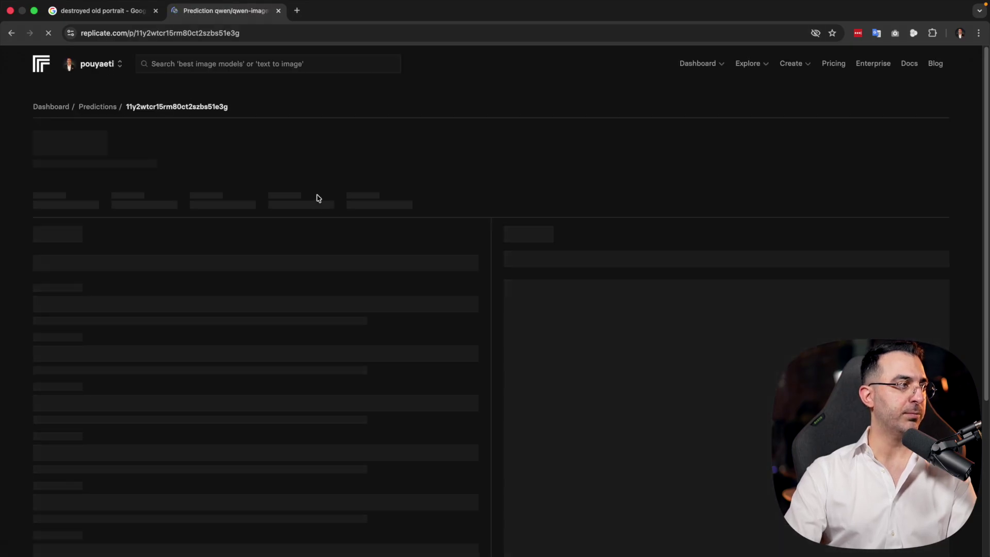
scroll(642, 326, "down", 10)
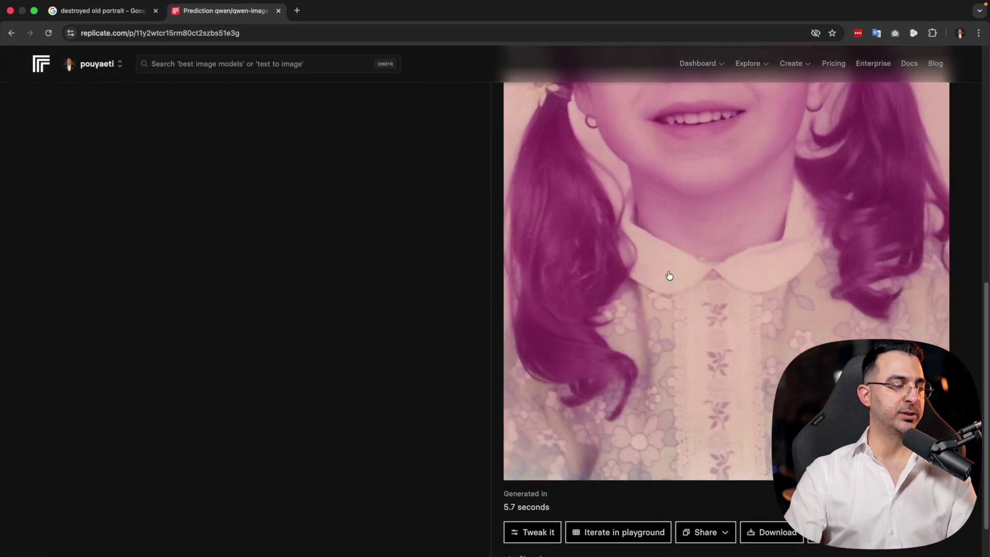
scroll(567, 258, "up", 10)
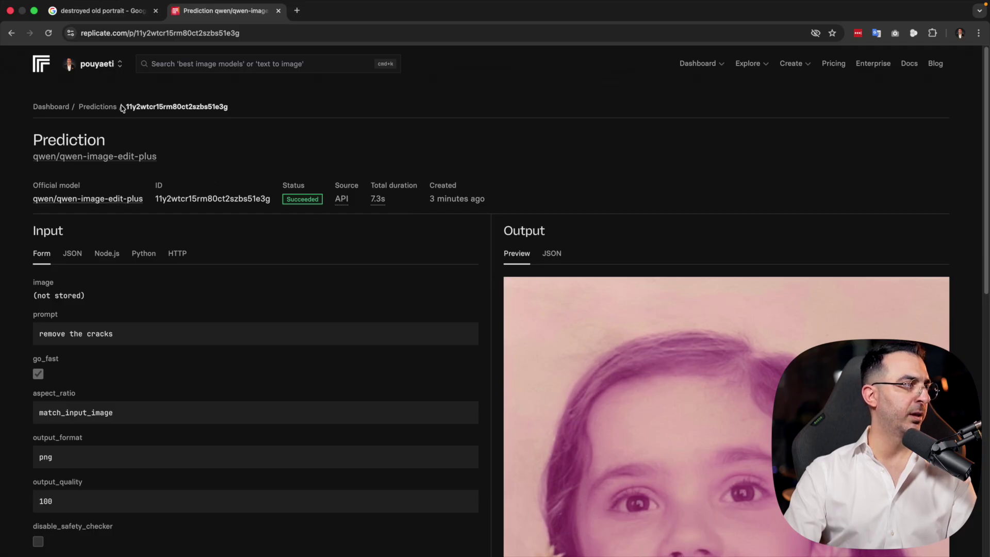
scroll(188, 222, "down", 10)
scroll(289, 222, "up", 5)
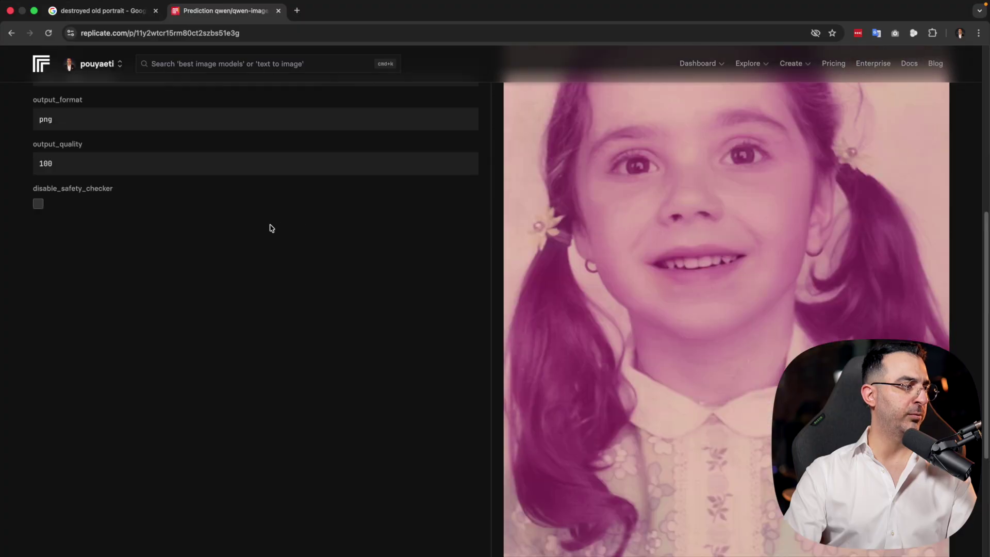
- Open the qwen-image-edit-plus model page from the prediction and check its price per output image
scroll(272, 228, "up", 6)
left_click(89, 158)
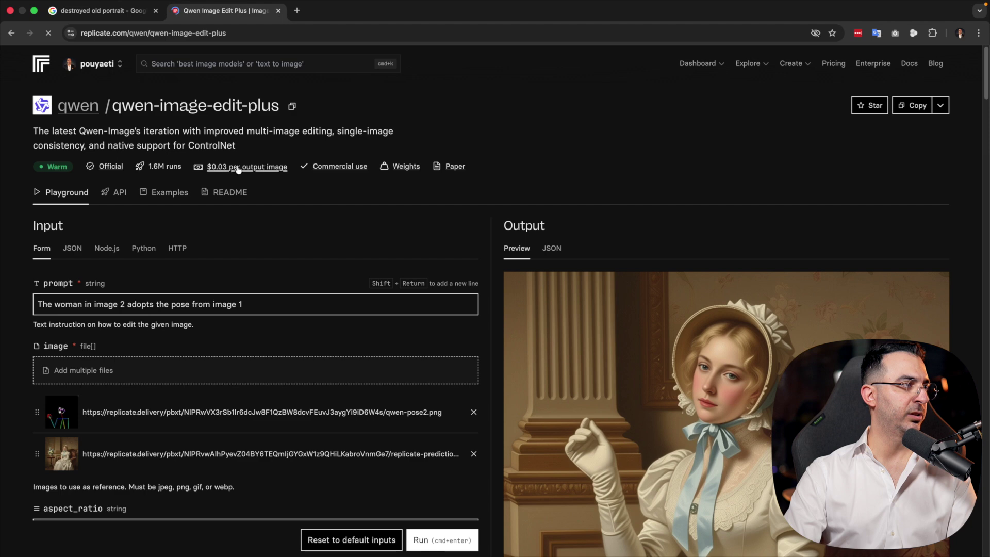
mouse_move(223, 170)
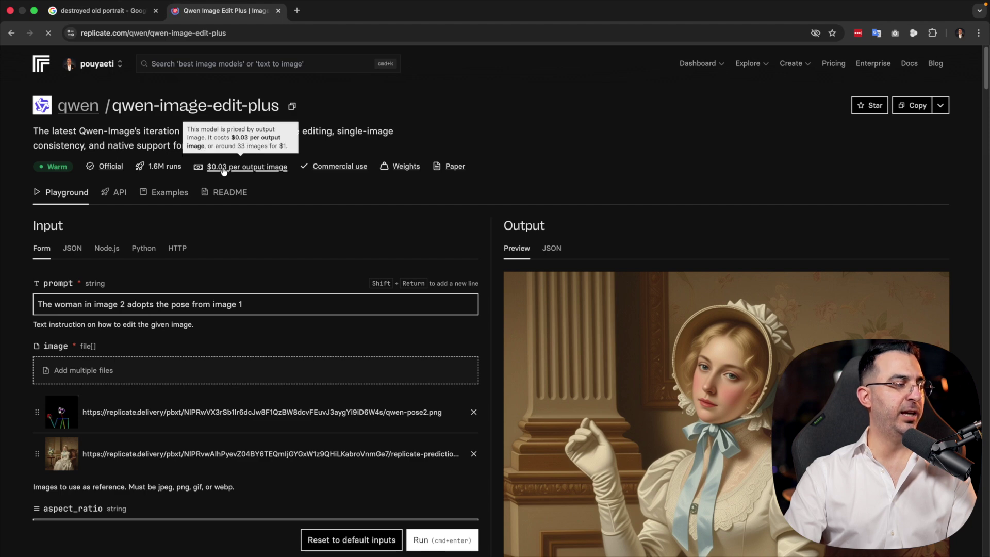
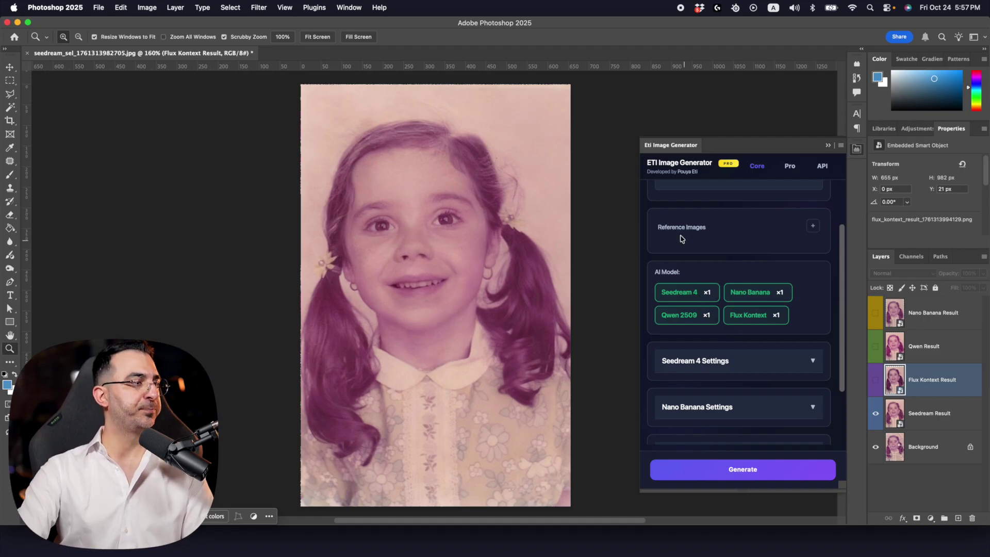
- Back in Photoshop, select the whole photo and replace the prompt with "change the background to an exciting gradient colors with effects"
key("m")
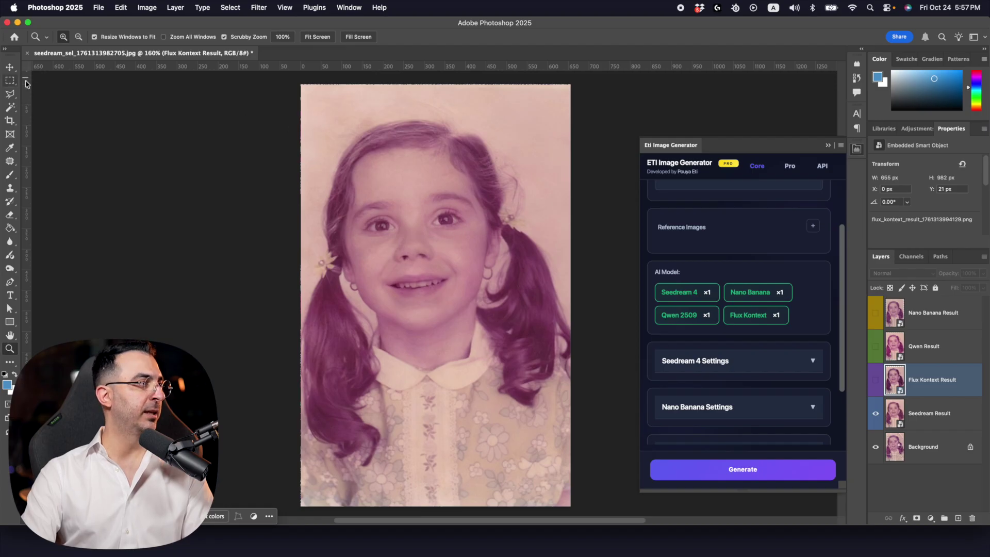
left_click_drag(302, 85, 592, 509)
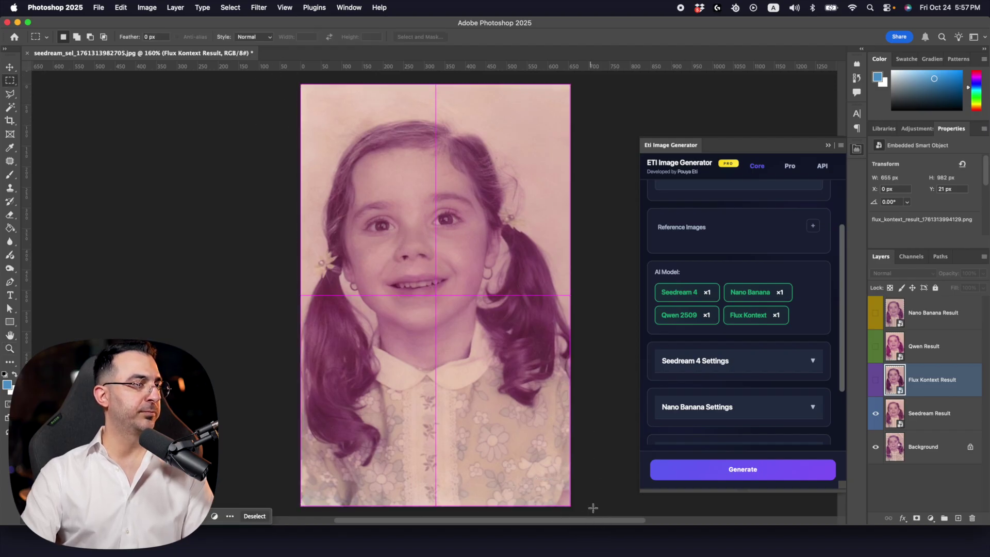
scroll(734, 276, "up", 3)
left_click_drag(738, 225, 628, 216)
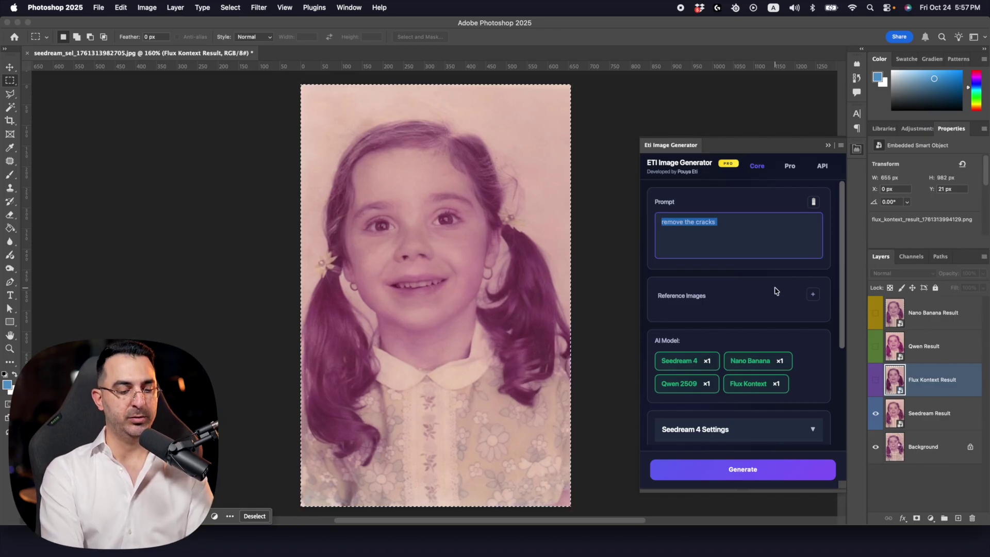
type("change the background to an exciting gradient colors with effects")
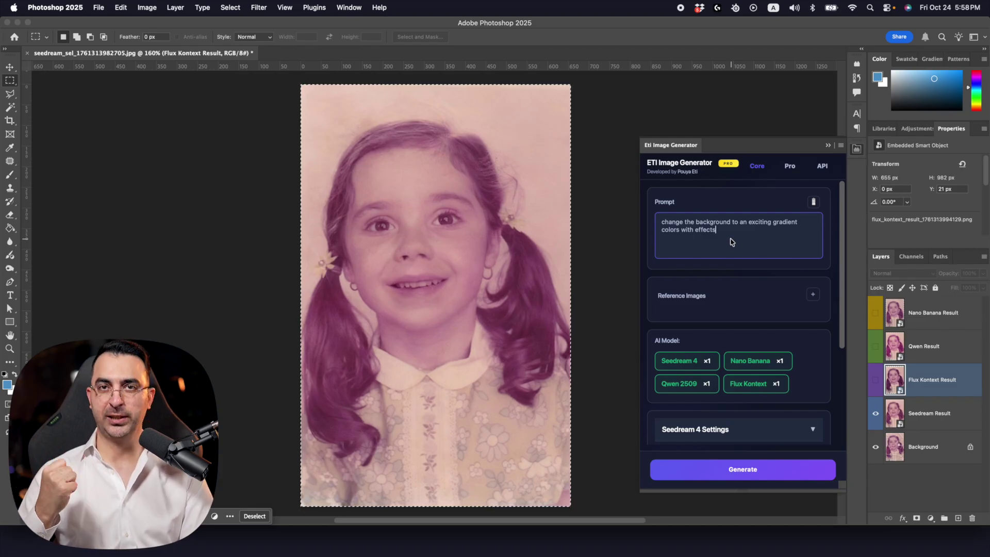
- Deselect the Nano Banana, Flux Kontext and Qwen 2509 models, leaving only Seedream 4 active
left_click(749, 362)
left_click(745, 388)
left_click(689, 388)
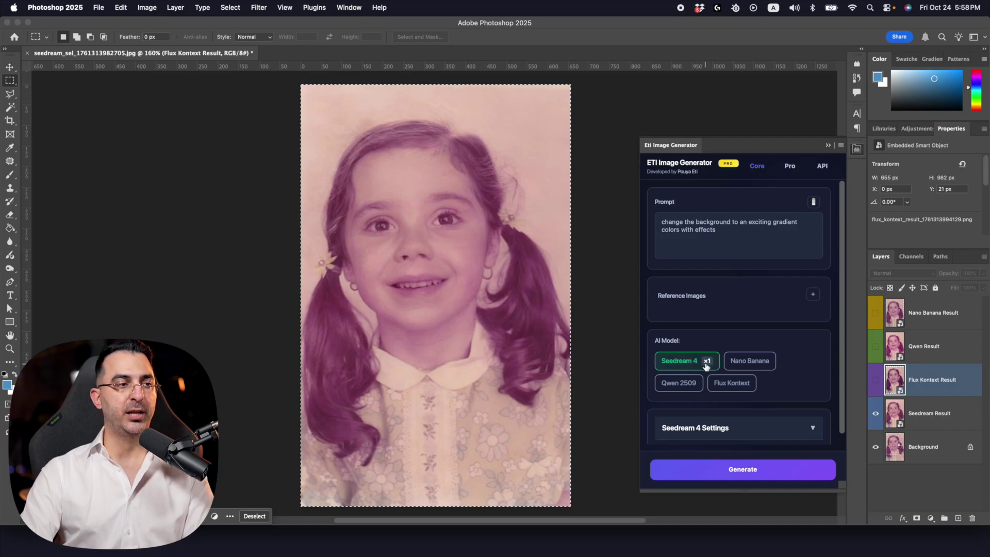
left_click(746, 363)
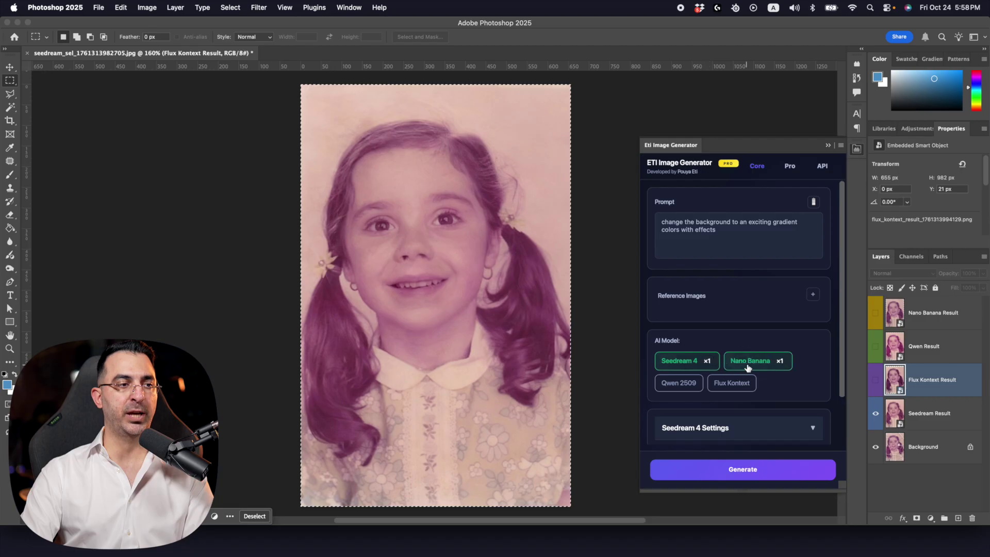
left_click(730, 382)
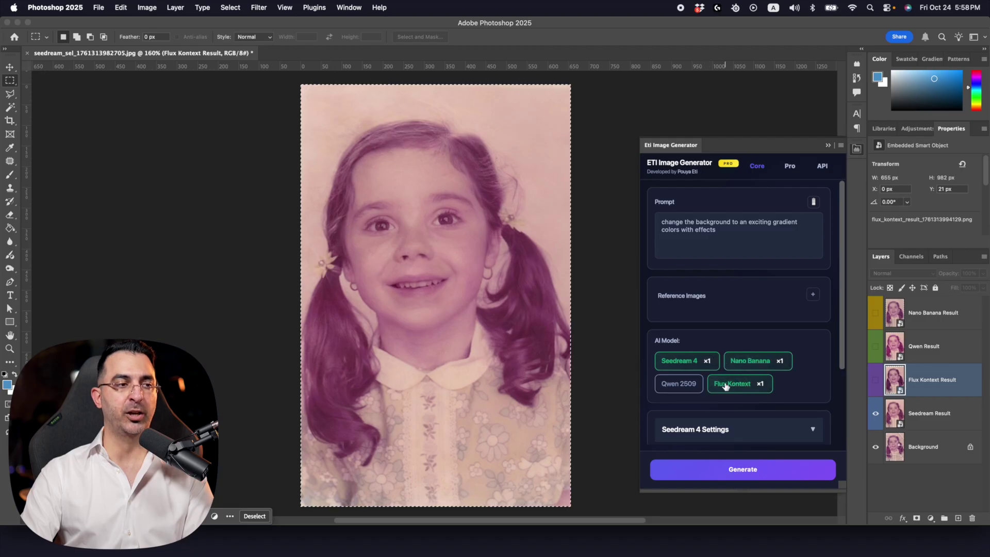
left_click(743, 384)
left_click(724, 364)
- Raise the number of Seedream 4 generations to ×4
left_click(708, 361)
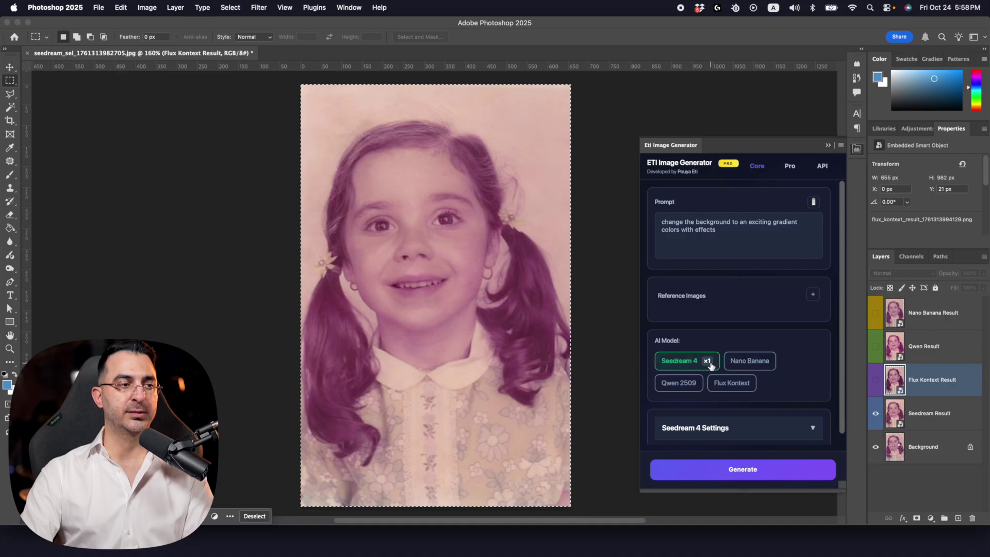
left_click(708, 362)
left_click(708, 362)
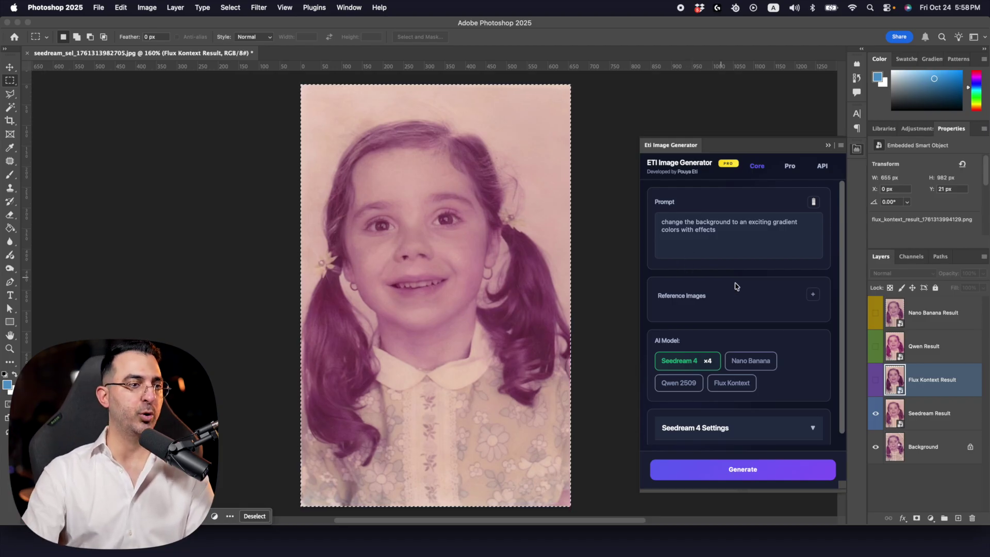
- Select the Nano Banana Result layer, generate the four Seedream 4 variations and dismiss the completion message
left_click(957, 326)
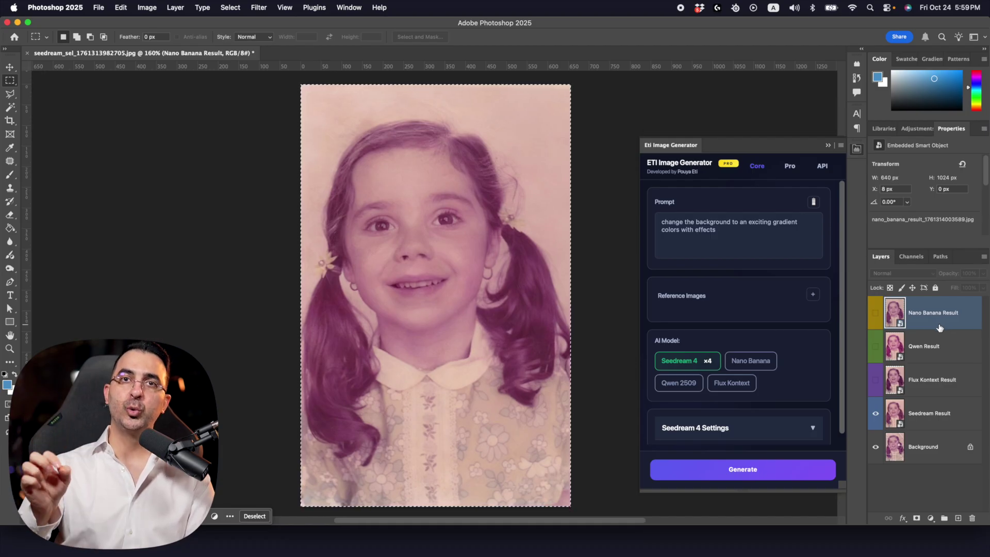
left_click(739, 472)
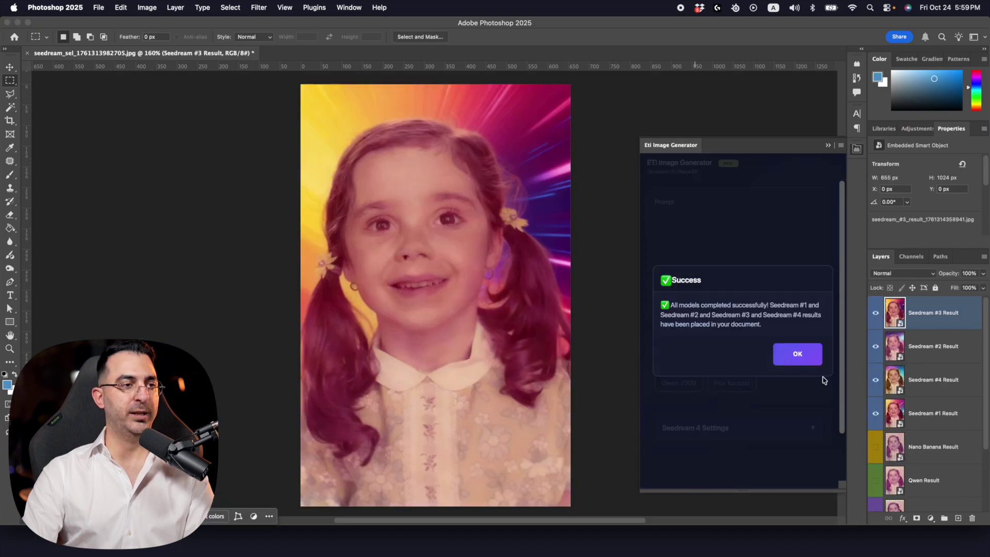
left_click(802, 357)
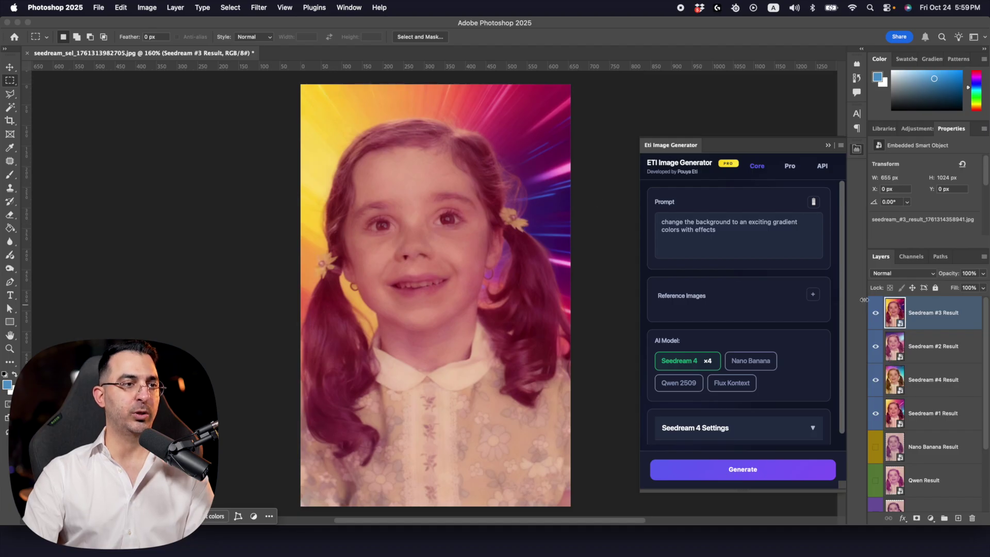
- Hide the Seedream #3, #2 and #4 Result layers in turn to compare the gradient backgrounds, leaving Seedream #1 visible
left_click(875, 313)
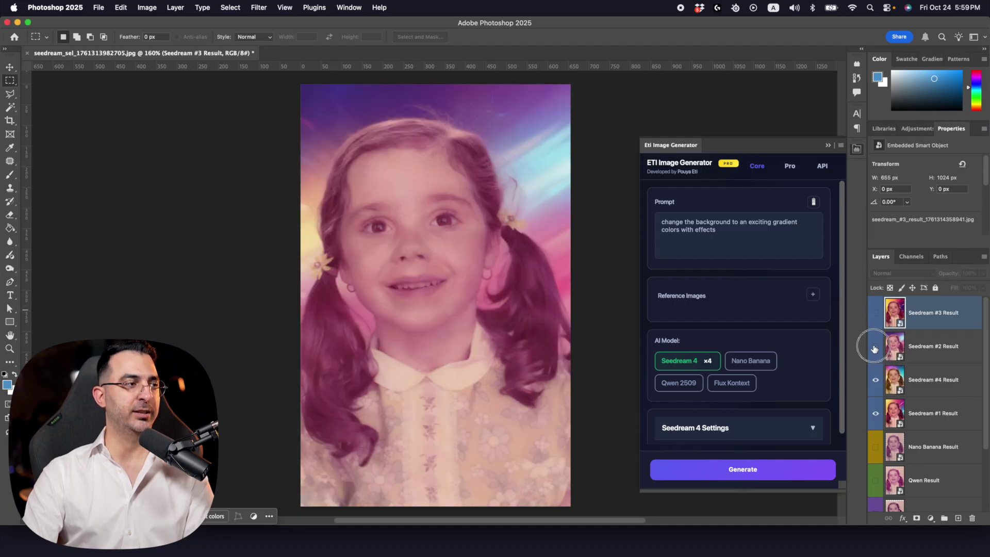
left_click(875, 349)
left_click(875, 382)
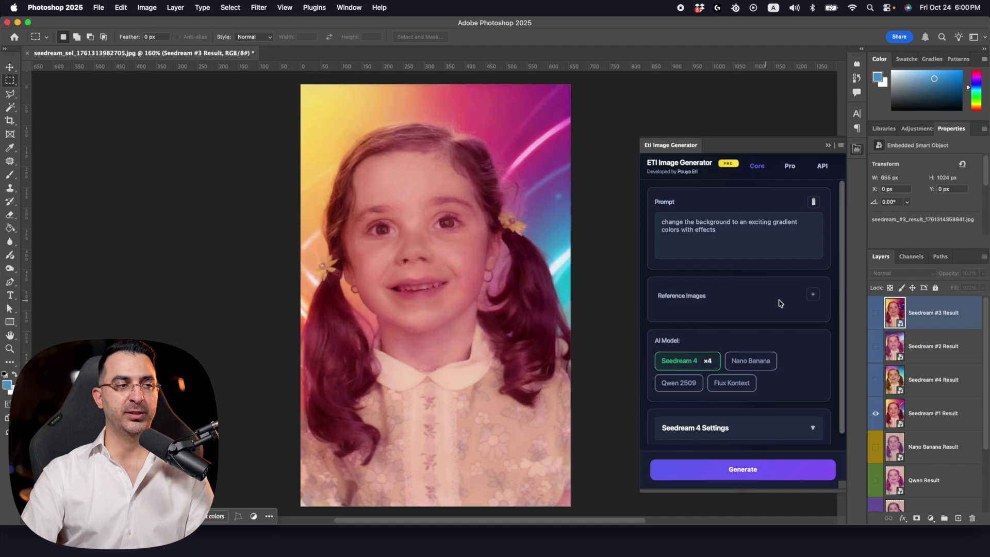
- Add two reference images from the Downloads folder: asadasd.png and the first black-and-white portrait JPG
left_click(807, 298)
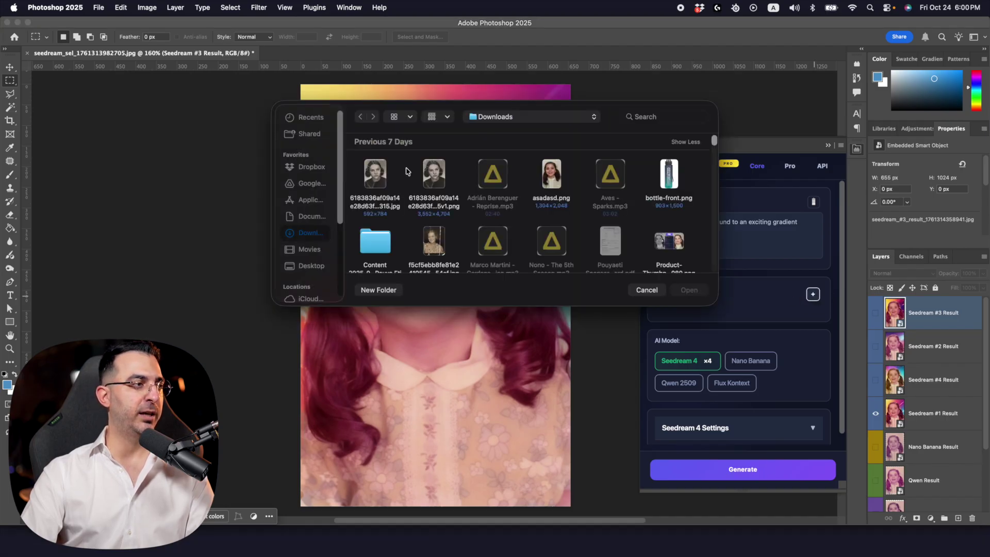
left_click(549, 175)
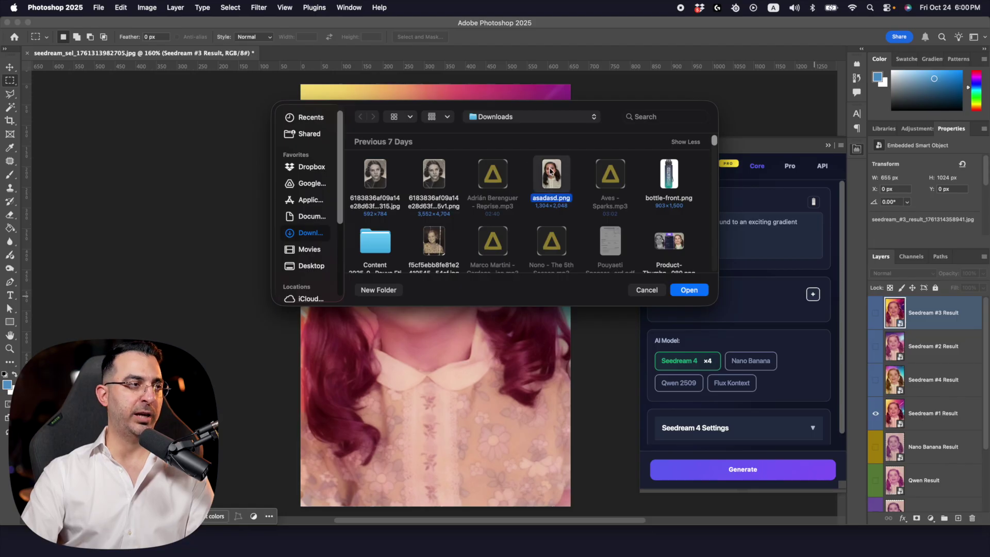
left_click(676, 290)
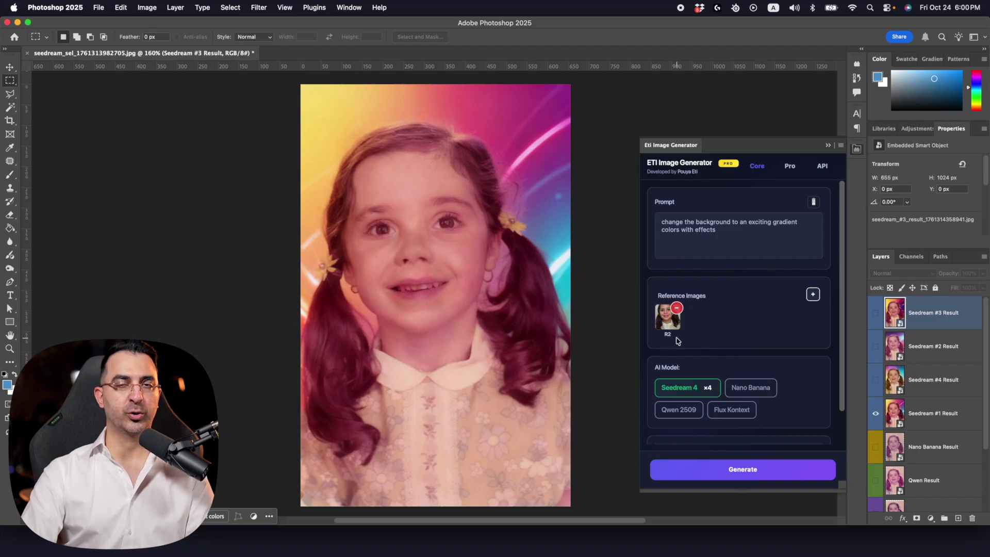
left_click(814, 294)
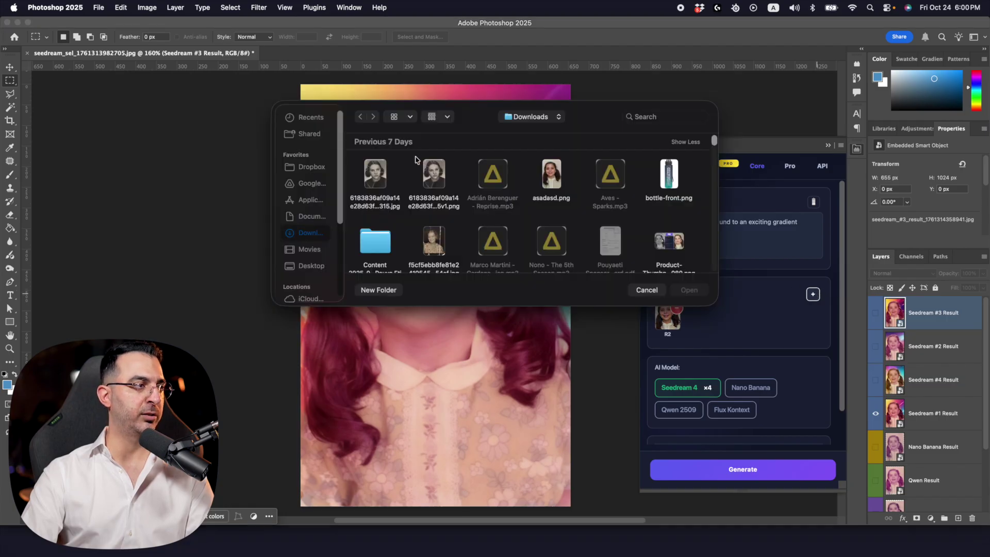
double_click(379, 172)
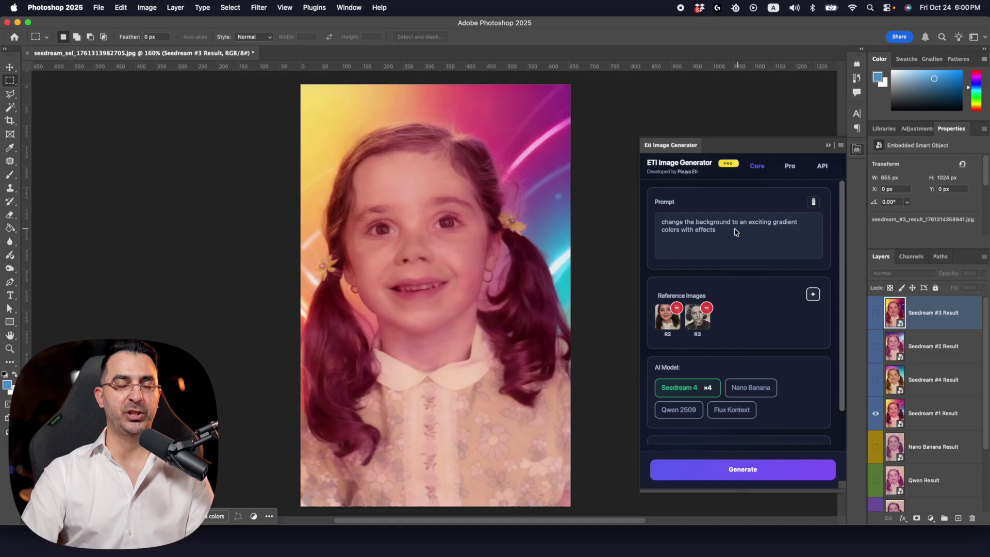
- Remove both reference images and switch the plugin to its Pro fast actions
left_click(707, 309)
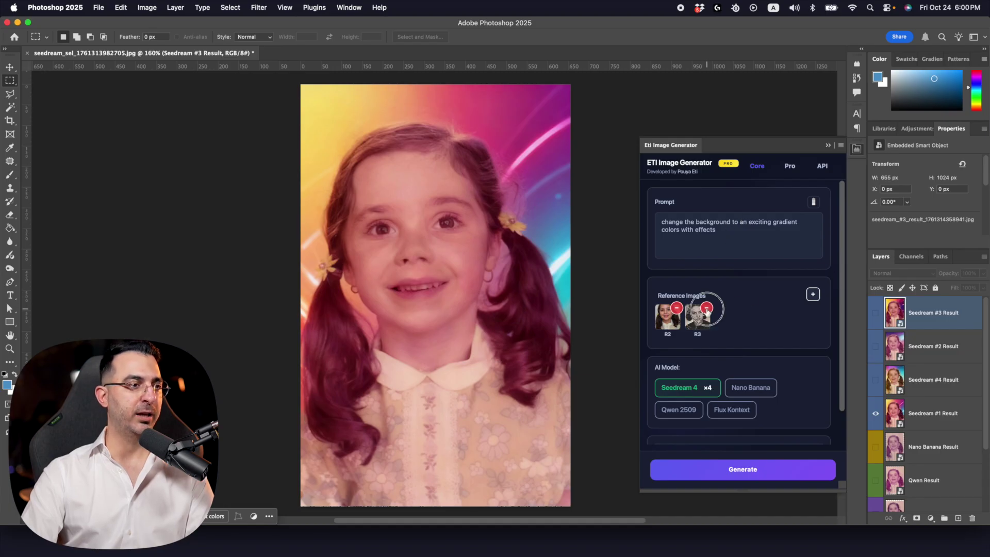
left_click(677, 309)
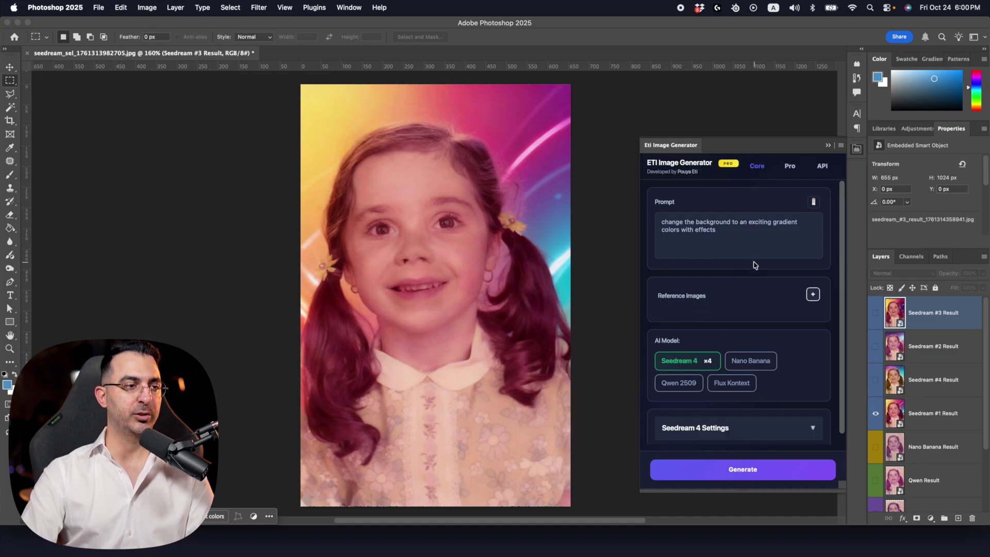
scroll(754, 265, "down", 1)
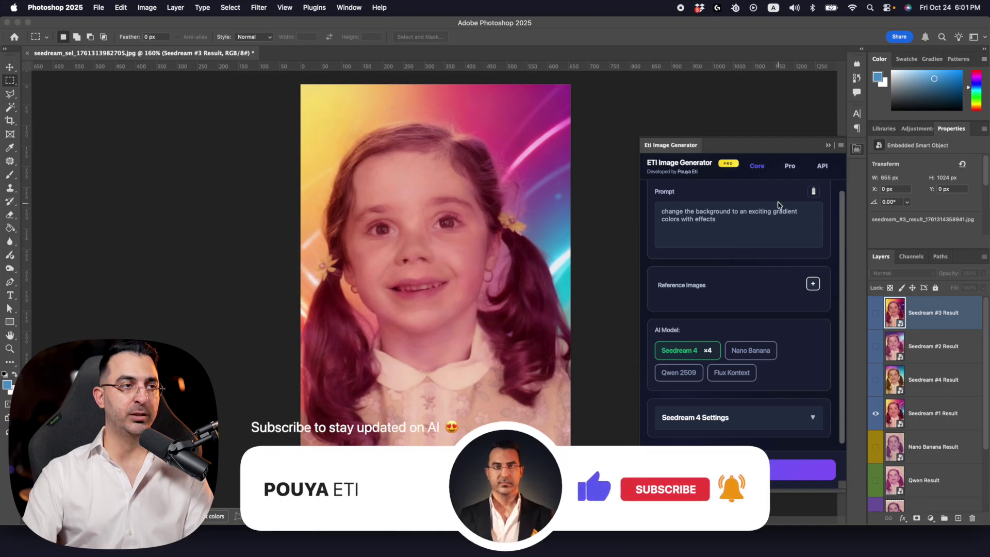
left_click(790, 167)
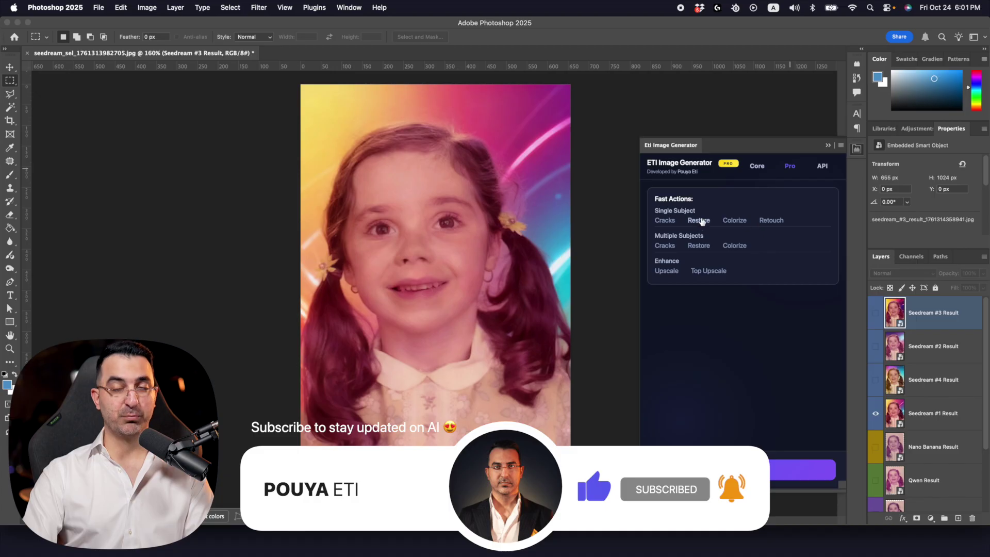
- Delete all generated result layers from Seedream #3 Result down to Seedream Result, keeping only the Background layer
left_click(875, 413)
scroll(956, 361, "down", 3)
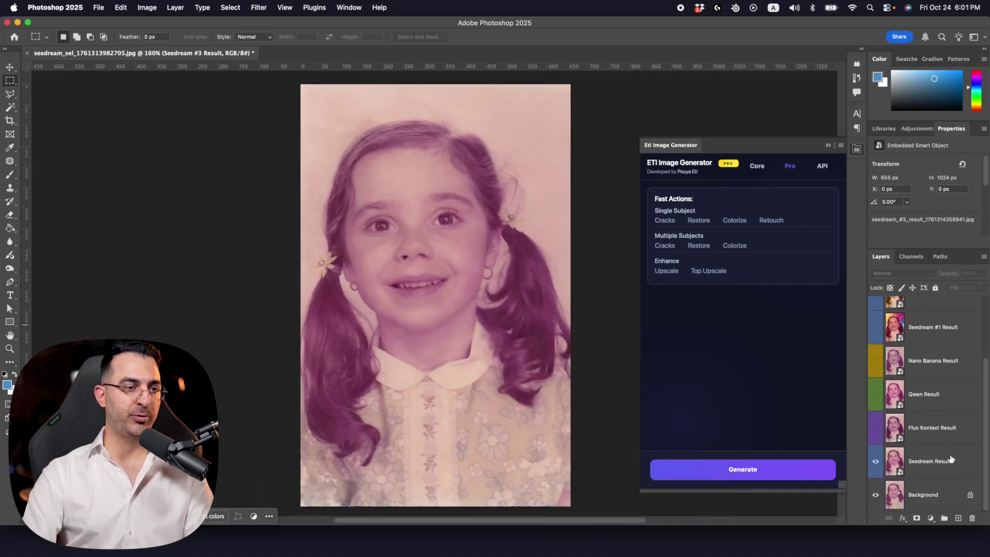
left_click(960, 464, "shift")
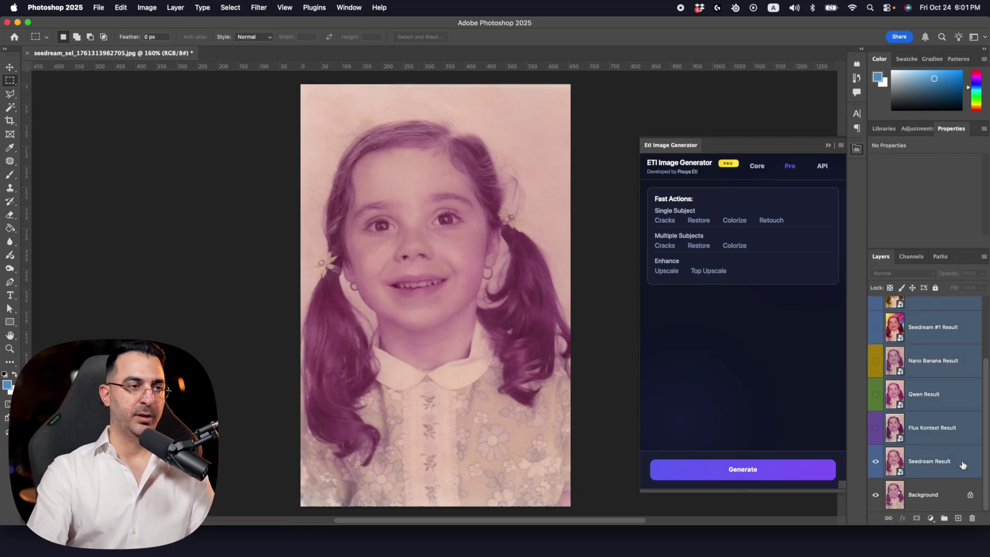
left_click(973, 518)
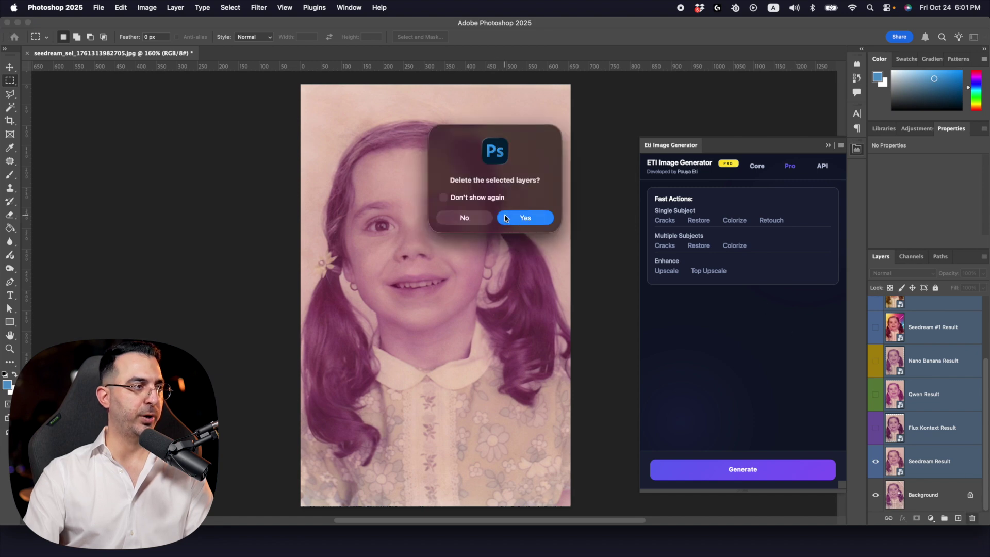
left_click(506, 217)
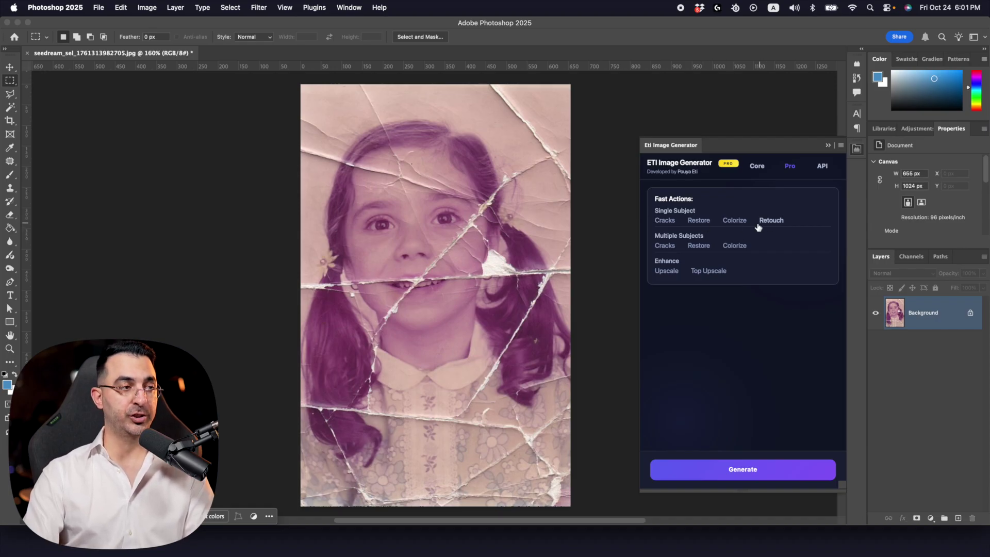
- Select the whole portrait and enable the single-subject fast actions Cracks, Restore, Colorize and Retouch
left_click_drag(287, 74, 587, 511)
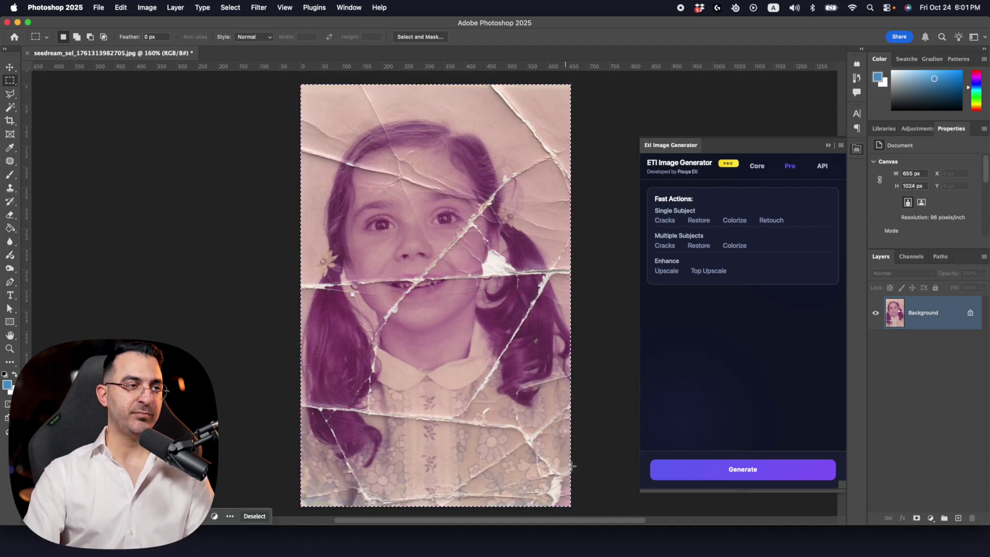
left_click(671, 220)
left_click(699, 220)
left_click(728, 221)
left_click(764, 222)
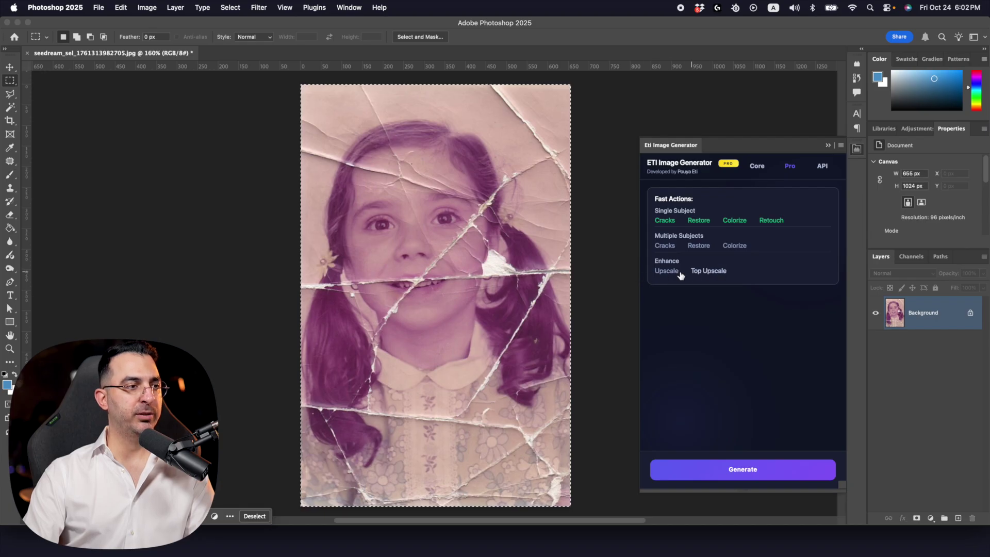
- Enable the Top Upscale enhancement and expand its settings to review the enhance model, upscale factor, output format and subject detection
left_click(702, 272)
left_click(723, 312)
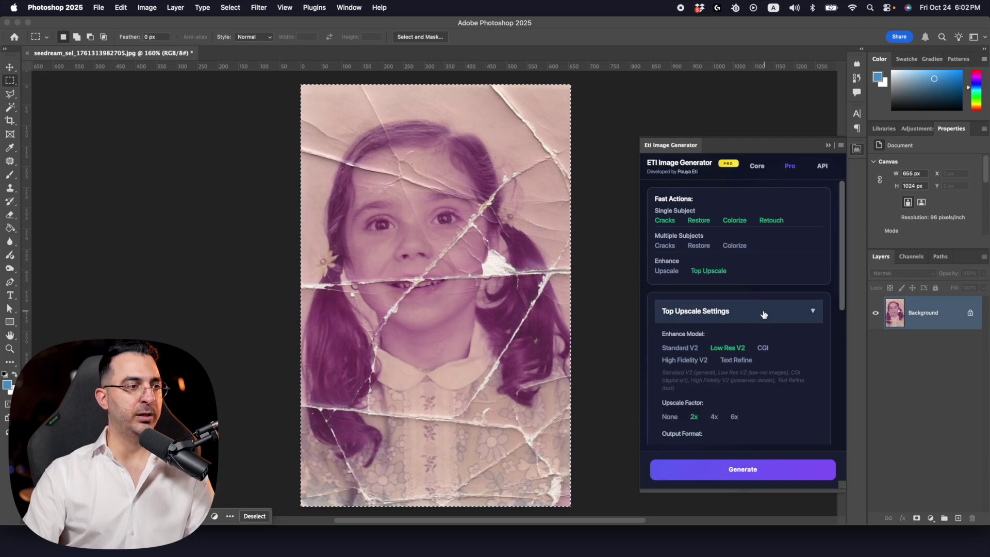
scroll(763, 320, "down", 2)
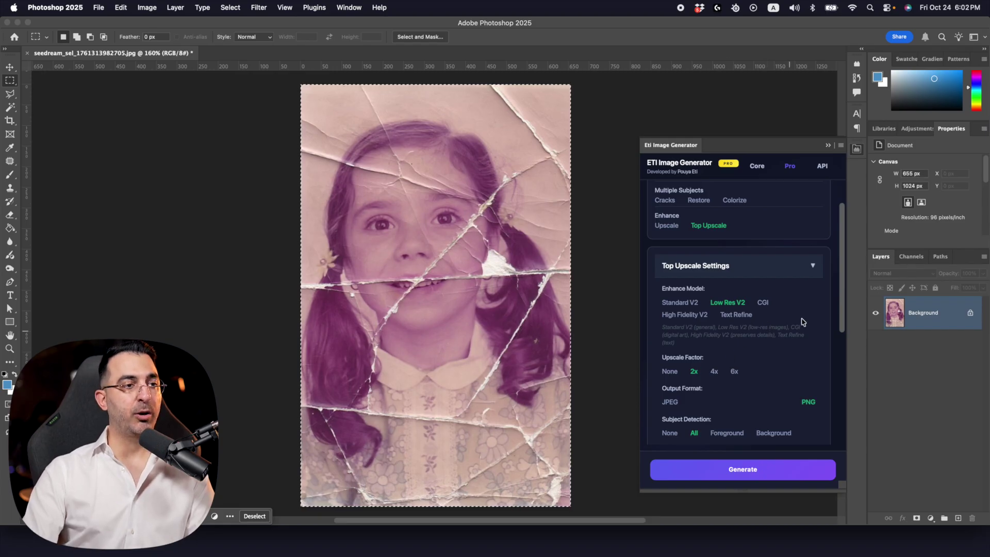
left_click_drag(842, 308, 822, 262)
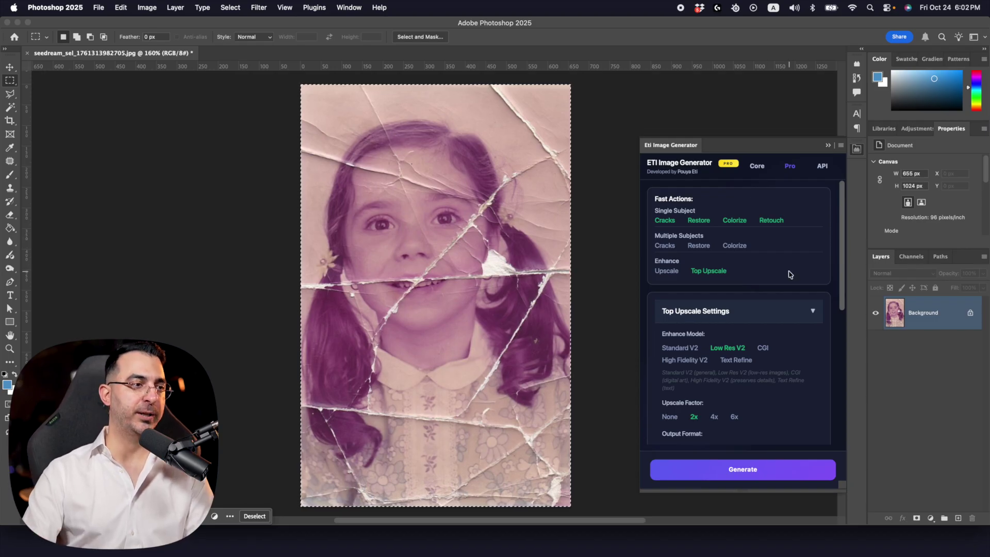
- Look through the remaining Top Upscale options, try the 6x upscale factor and set it back to 2x
scroll(757, 350, "down", 3)
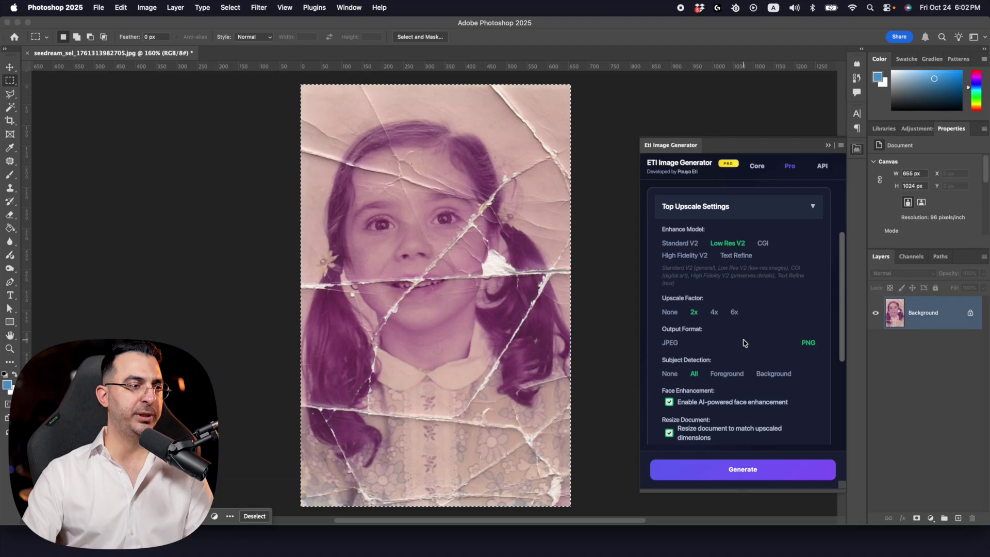
scroll(745, 342, "down", 4)
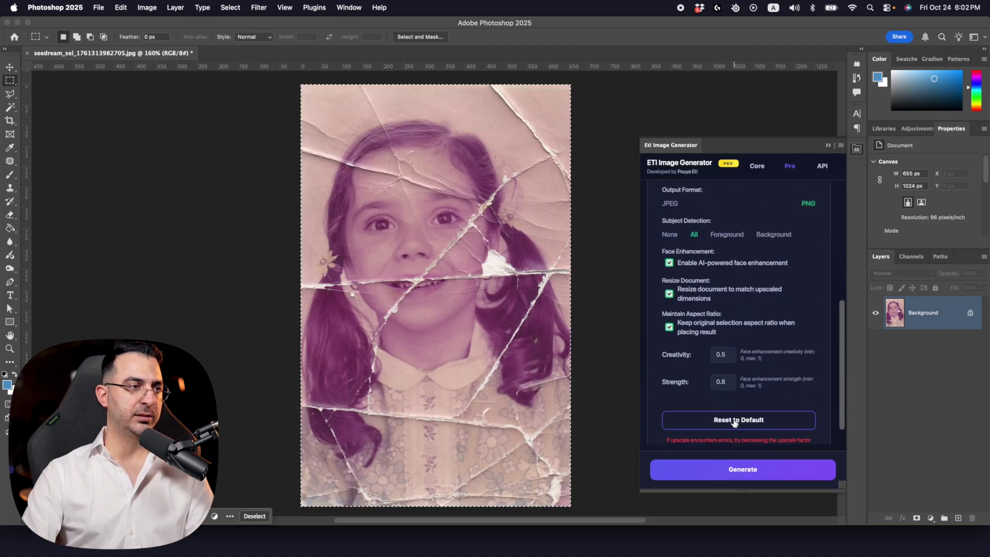
scroll(748, 344, "up", 3)
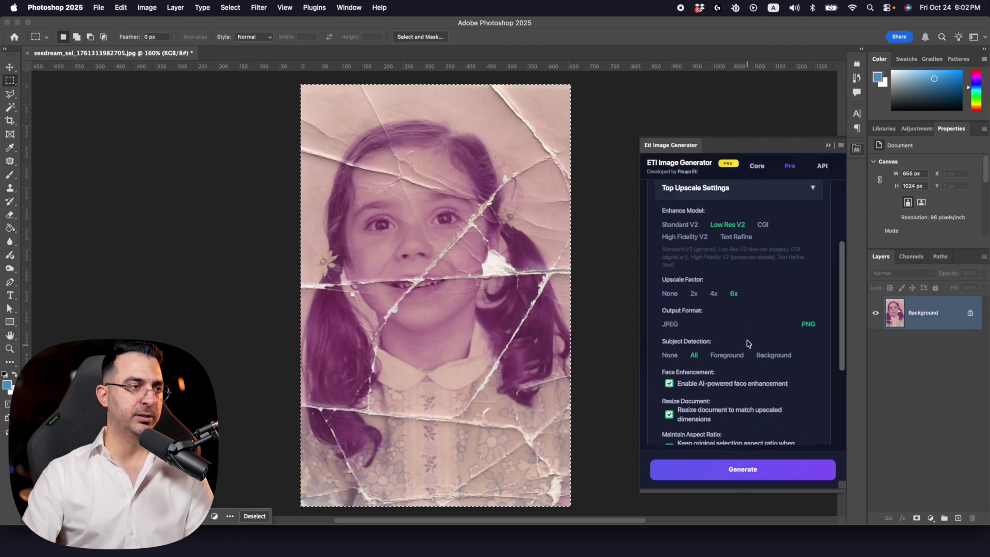
left_click(694, 293)
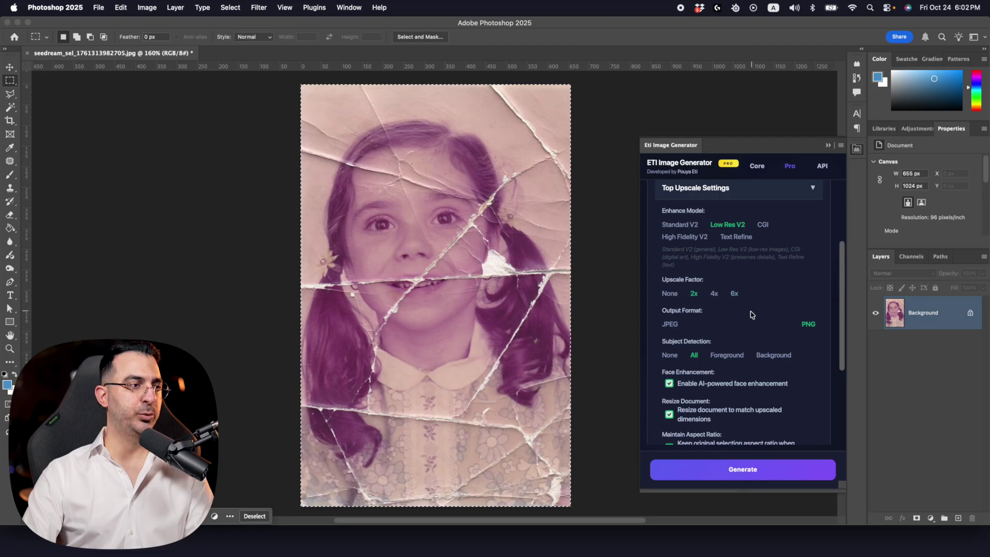
scroll(751, 313, "up", 1)
- Check the document's pixel dimensions in Image Size and close the dialog without changes
left_click(99, 7)
mouse_move(147, 7)
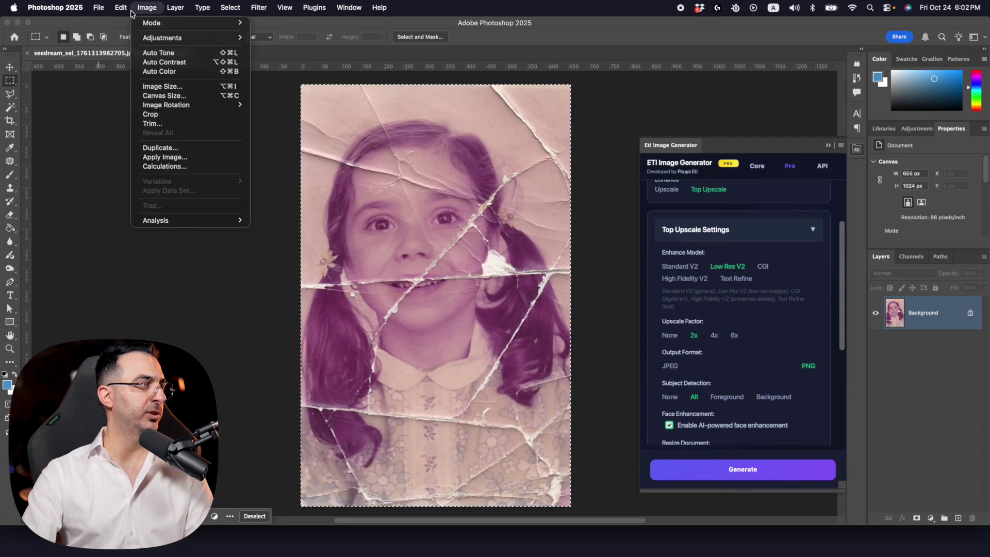
left_click(170, 87)
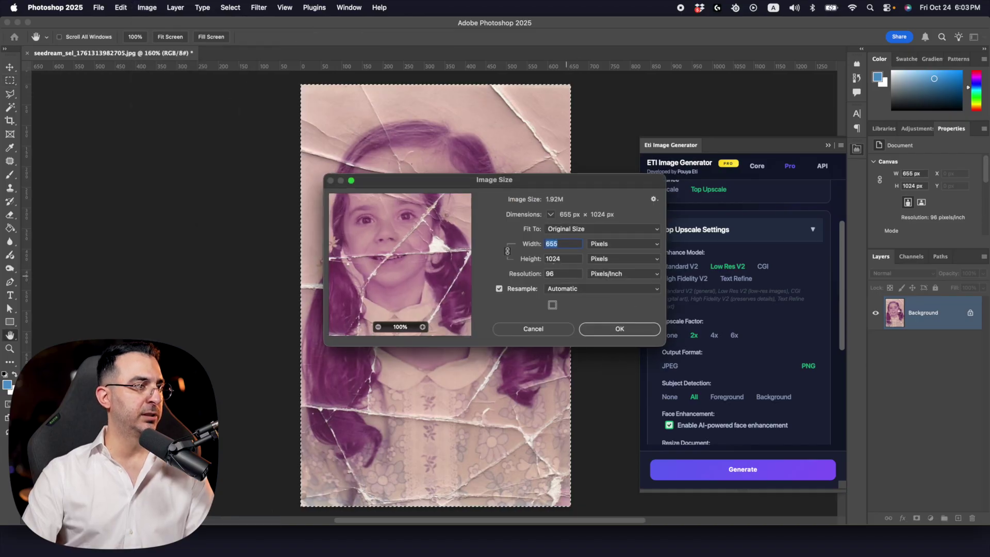
left_click(553, 331)
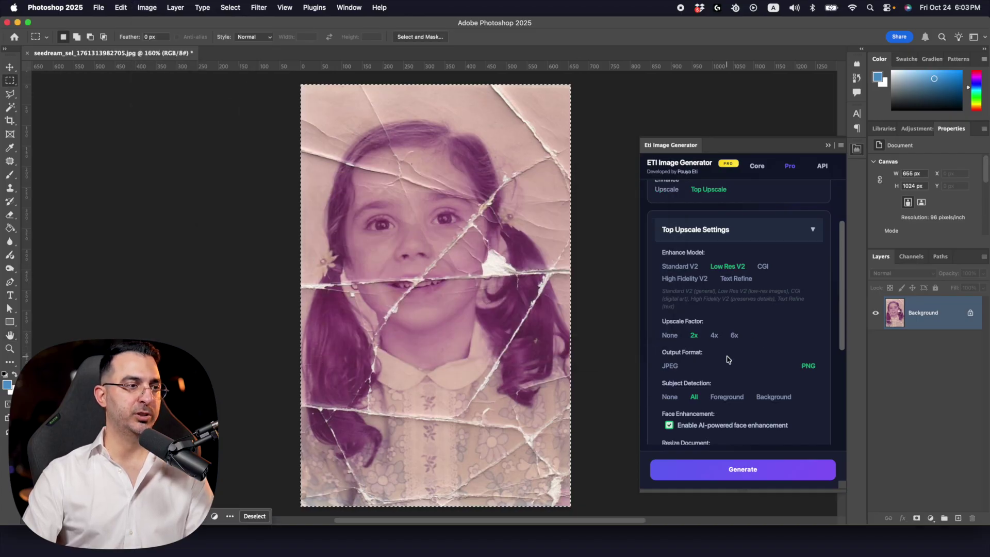
- Set the upscale factor to 4x, run the enabled fast actions and dismiss the completion message
left_click(715, 336)
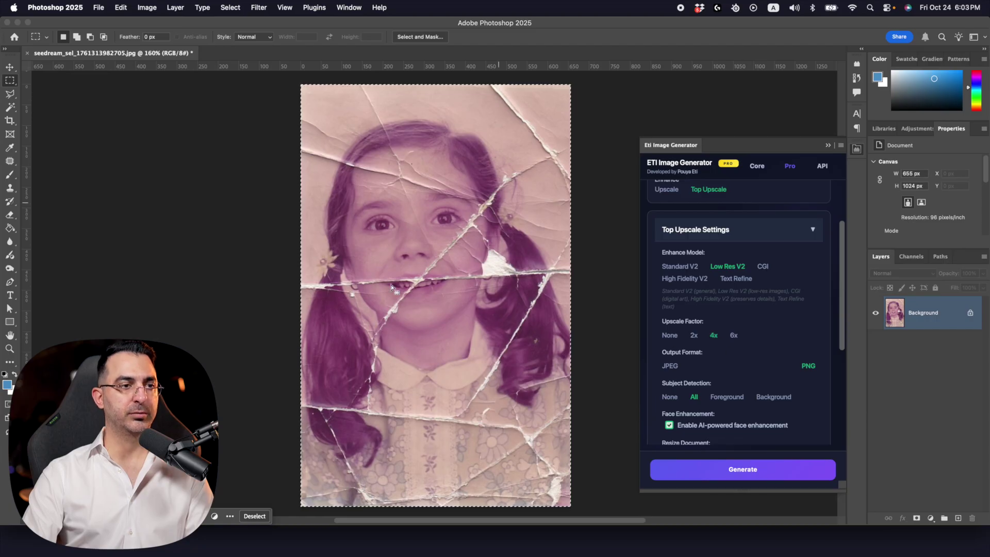
scroll(783, 335, "up", 3)
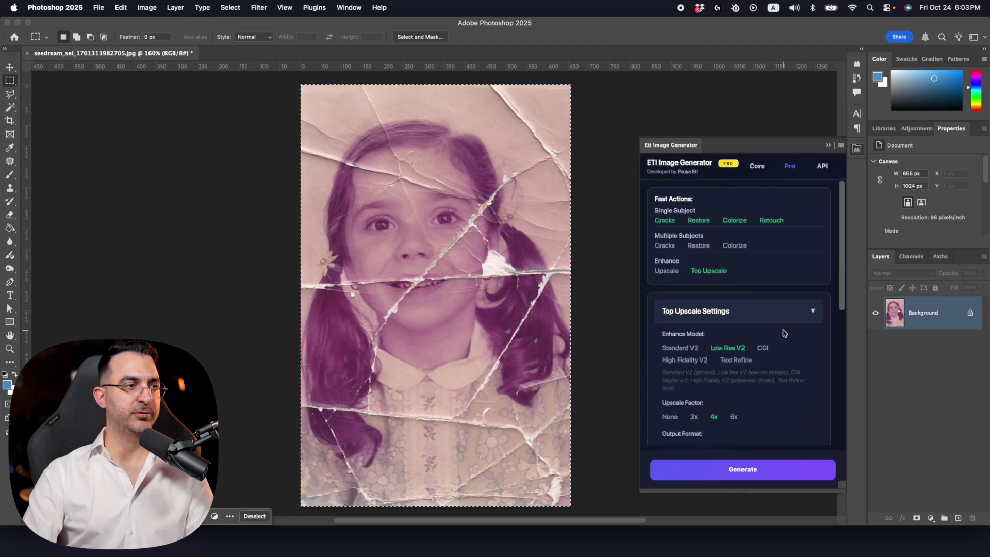
left_click(753, 475)
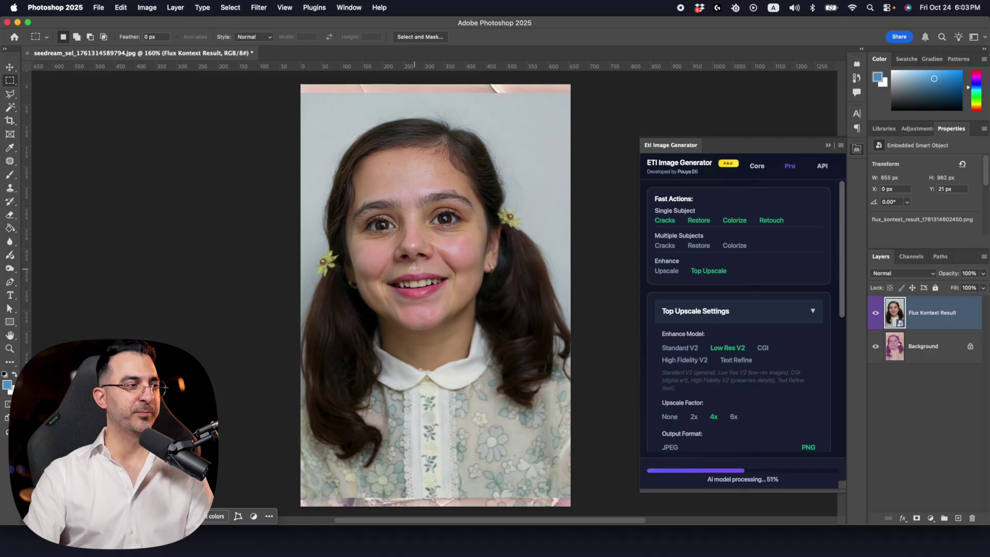
key("z")
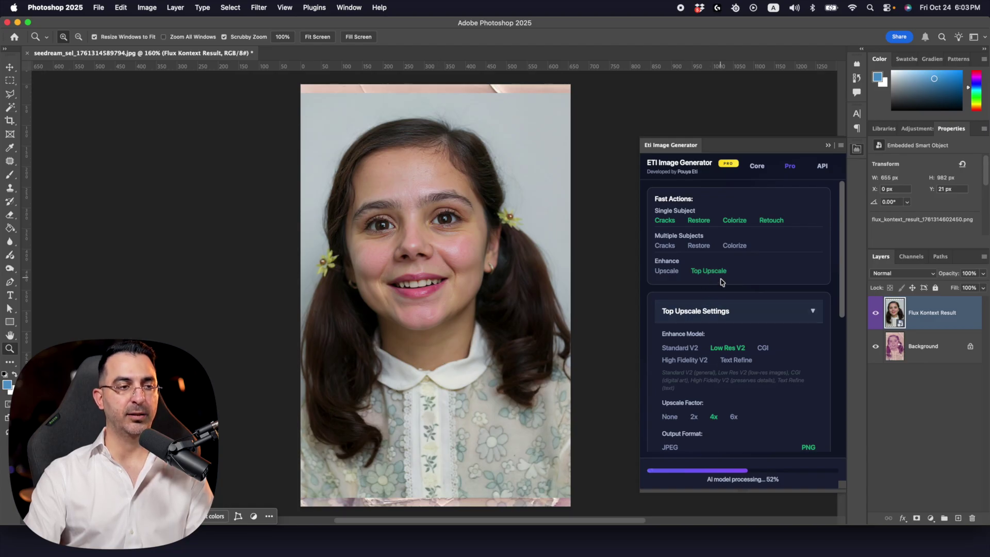
left_click(793, 314)
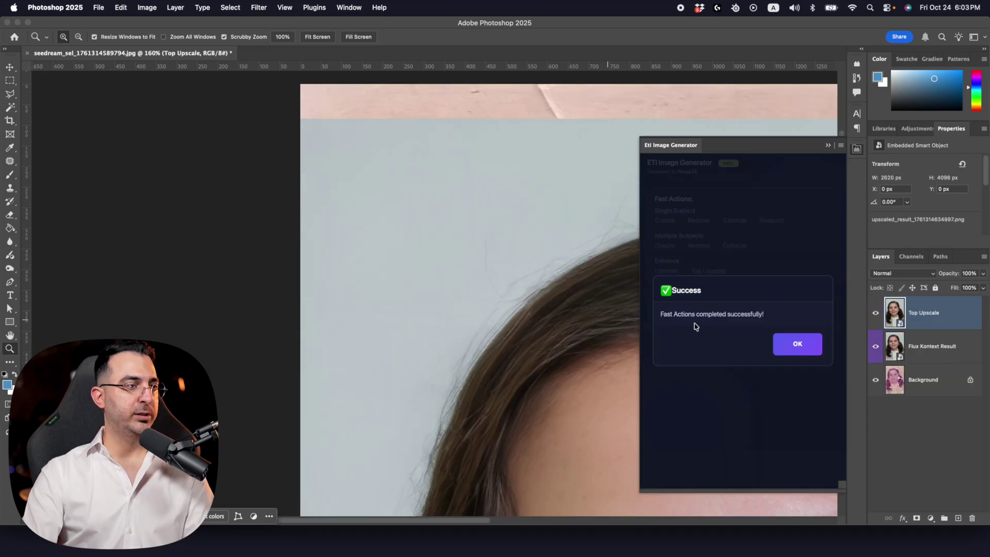
left_click(798, 344)
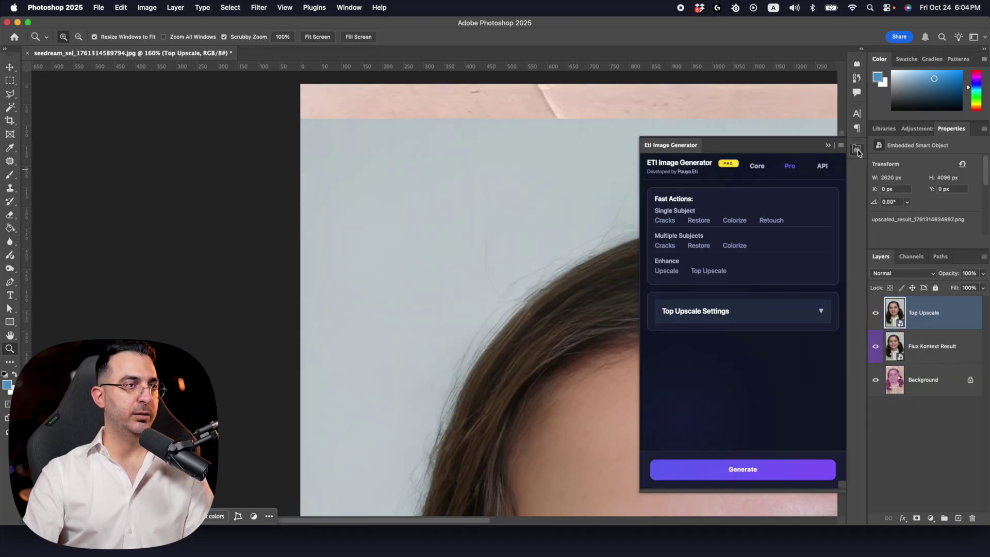
- Collapse the plugin and inspect the Top Upscale result's skin and facial detail at close range
left_click(857, 149)
left_click_drag(678, 201, 570, 194)
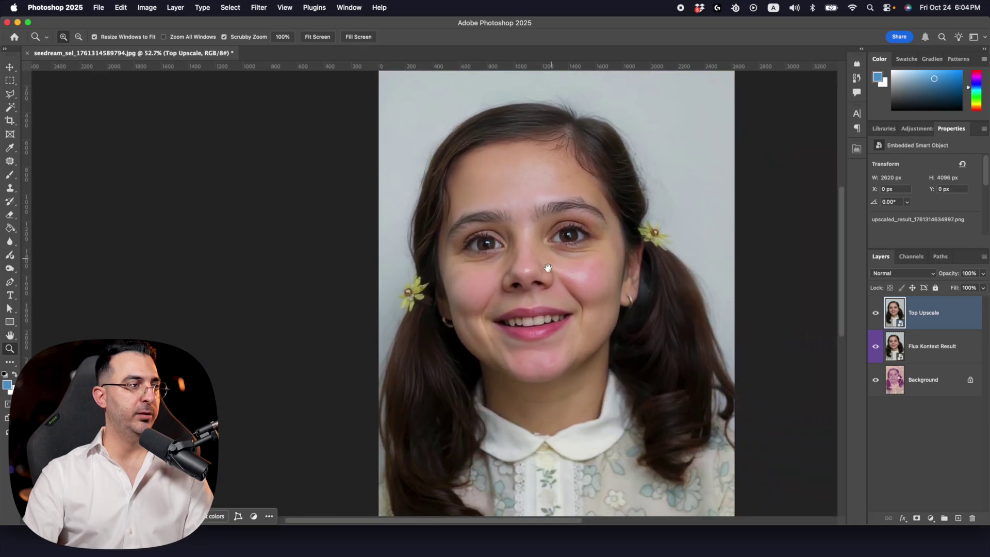
left_click(593, 242)
left_click_drag(594, 243, 616, 255)
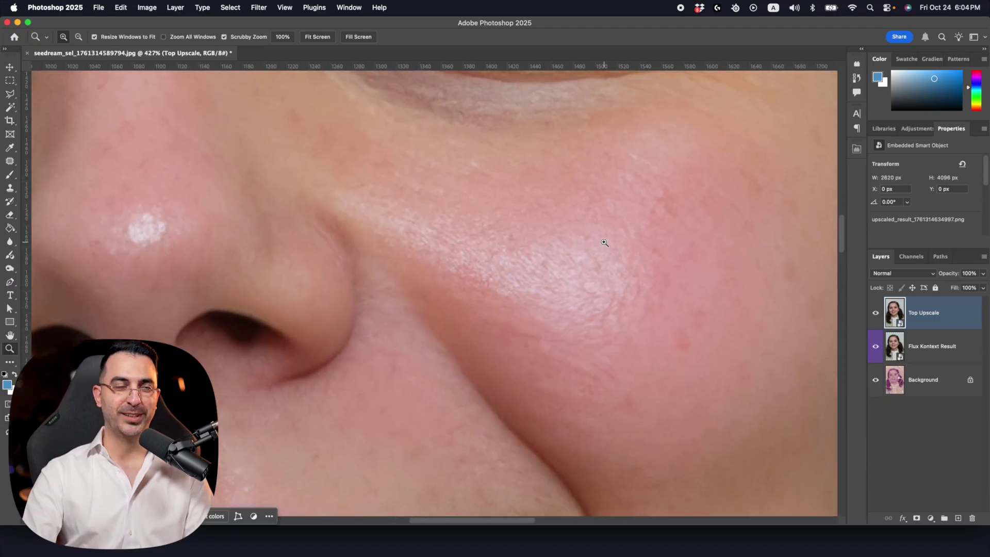
left_click_drag(506, 221, 592, 409)
left_click_drag(579, 126, 431, 287)
left_click_drag(482, 243, 511, 215)
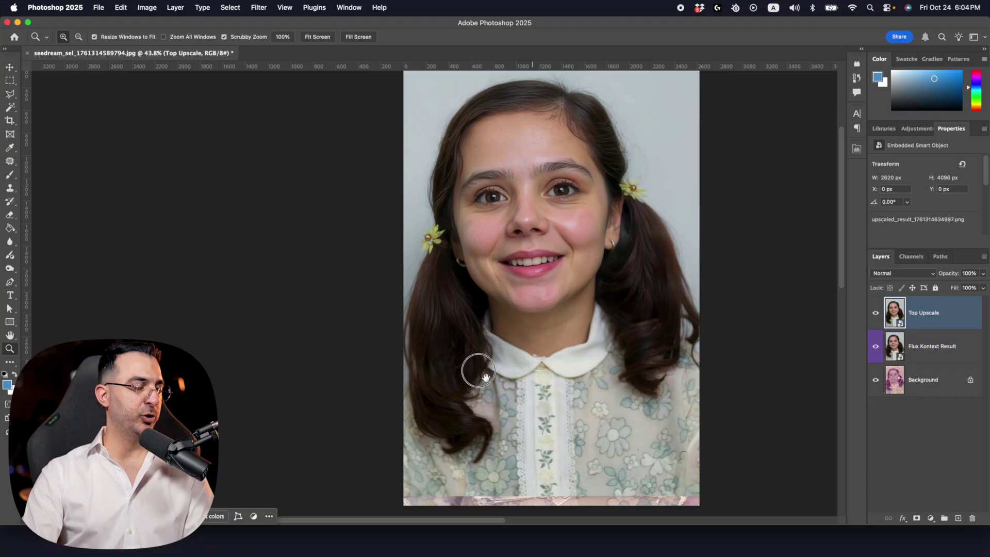
- Examine the uncovered strip below the dress, hiding Top Upscale and toggling Flux Kontext Result to compare with the Background
scroll(475, 367, "down", 3)
scroll(475, 366, "right", 2)
left_click_drag(524, 420, 546, 413)
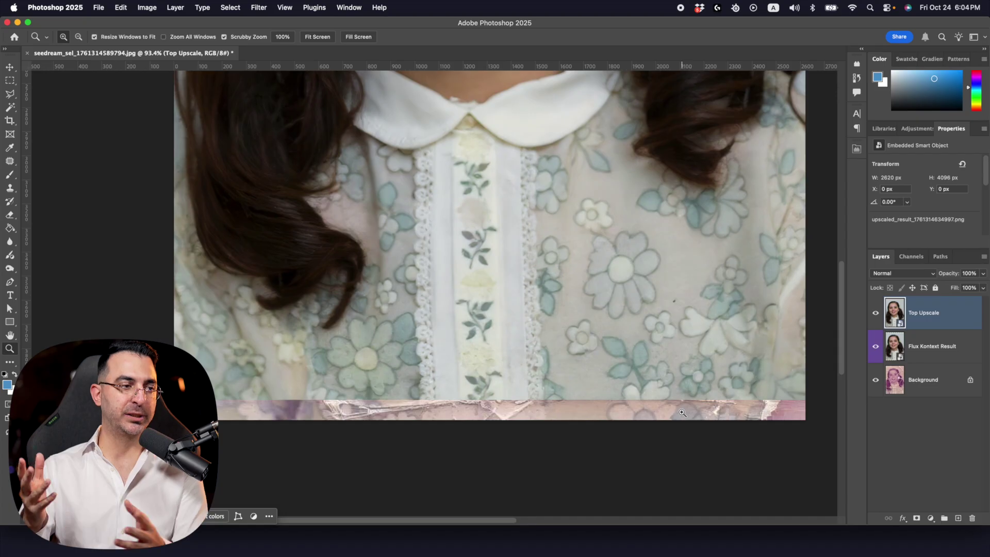
left_click(875, 312)
left_click(876, 347)
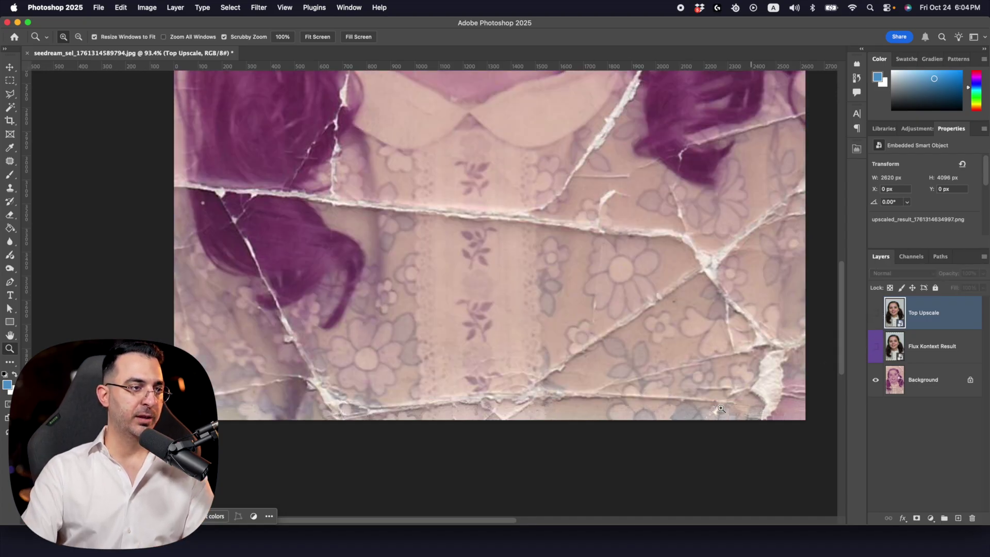
left_click(875, 346)
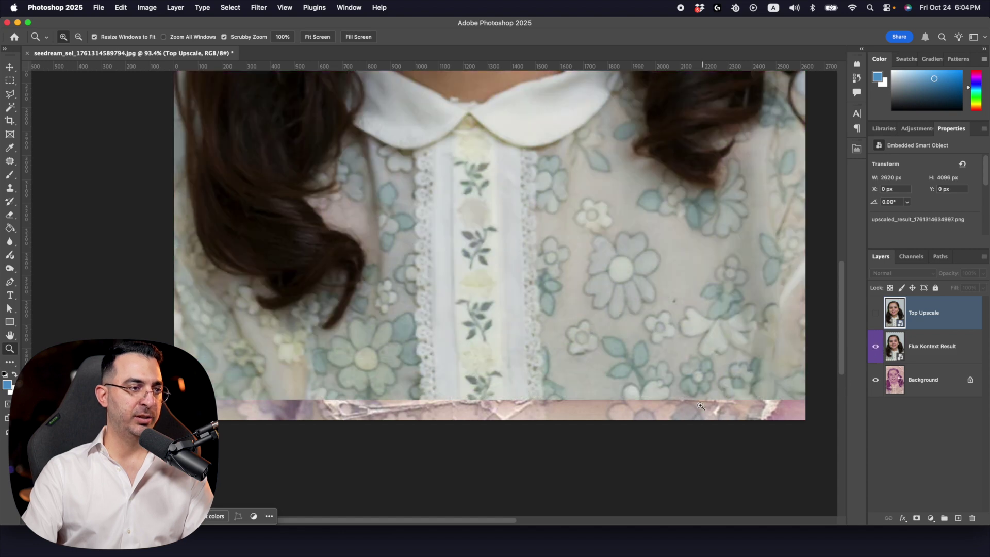
- Select the Flux Kontext Result layer and check its lower boundary with Free Transform, leaving its size unchanged
left_click(885, 361)
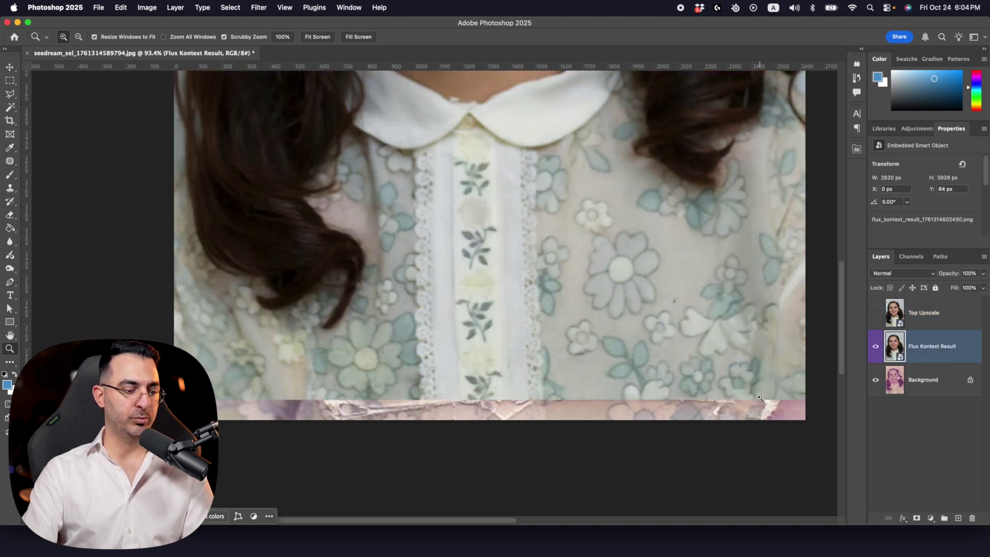
key("super+t")
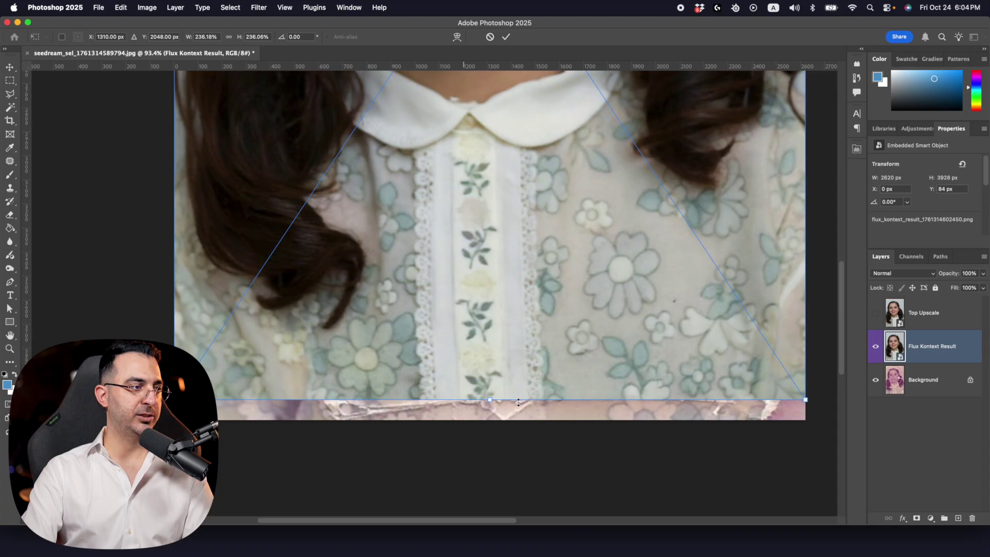
key("Return")
key("z")
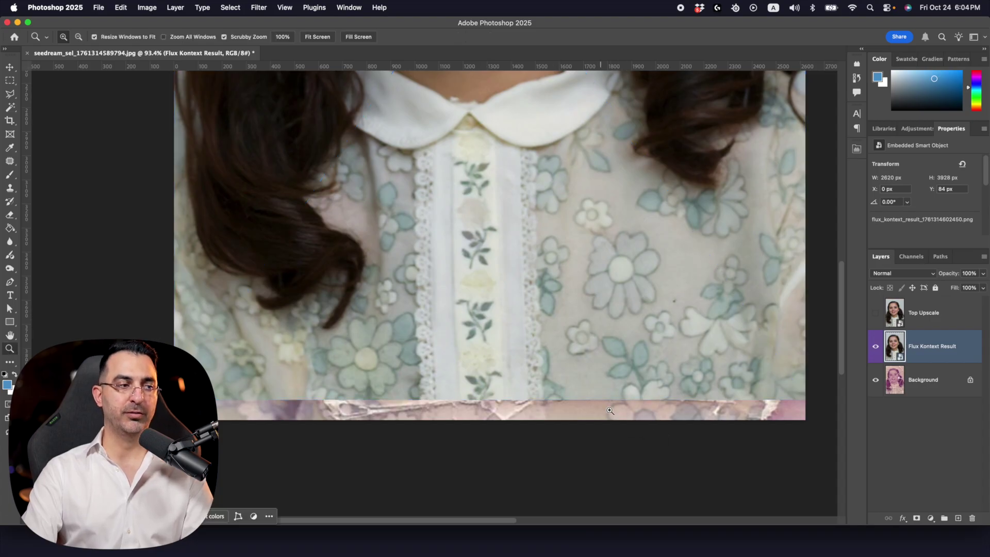
- Reopen the Eti Image Generator plugin and make a rectangular selection around the right-hand eye and eyebrow
left_click_drag(651, 367, 616, 364)
left_click_drag(619, 269, 619, 394)
mouse_move(624, 296)
left_mouse_down()
mouse_move(612, 321)
mouse_move(610, 298)
left_mouse_up()
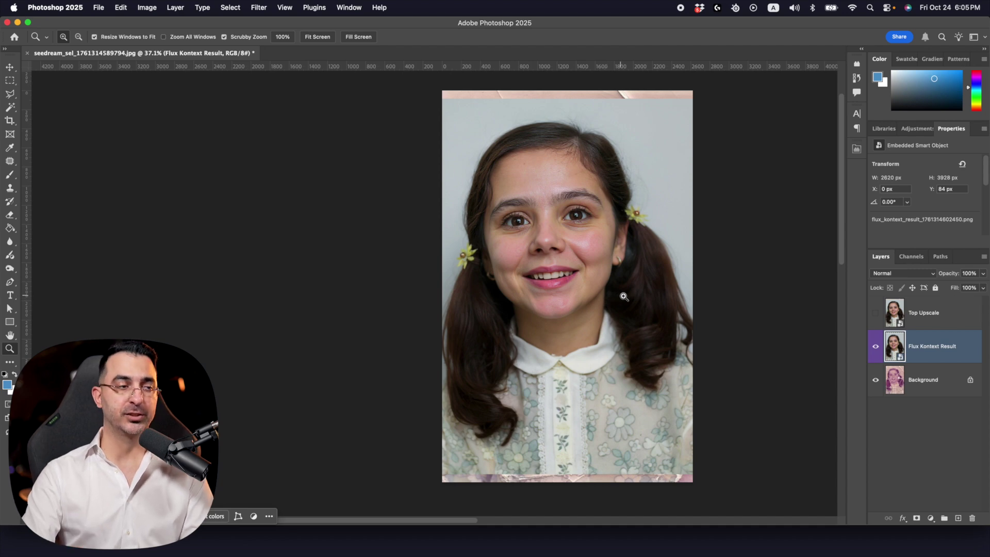
left_click(857, 149)
left_click_drag(584, 213, 500, 199)
key("m")
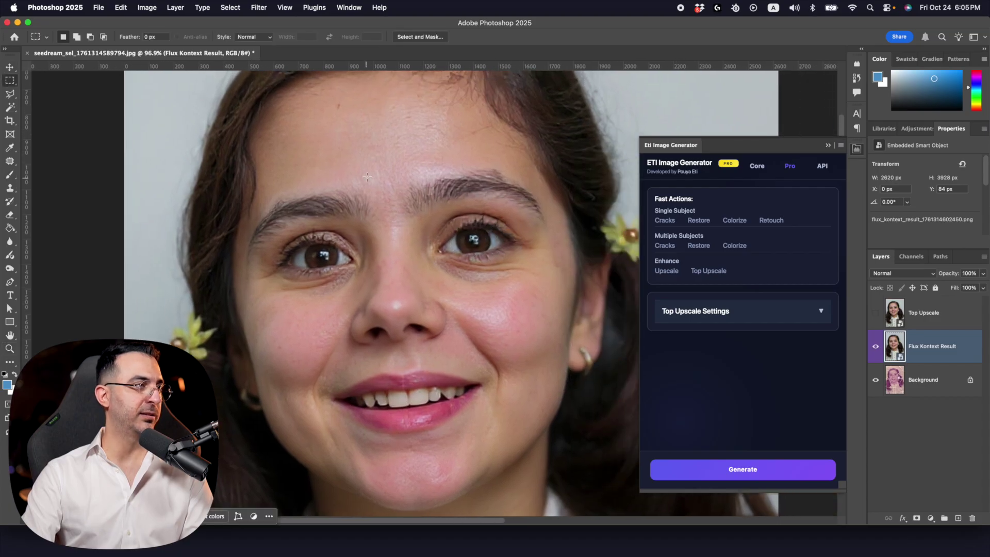
left_click_drag(384, 160, 579, 298)
- Enable Top Upscale with a 2x factor and document resizing off, and try to upscale the selected eye area
left_click(713, 272)
left_click(718, 308)
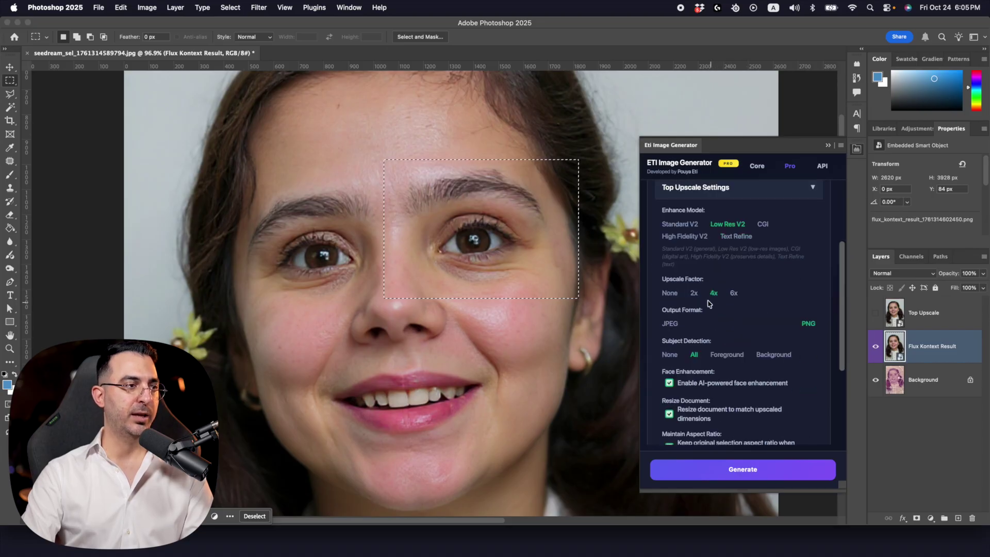
scroll(722, 321, "down", 4)
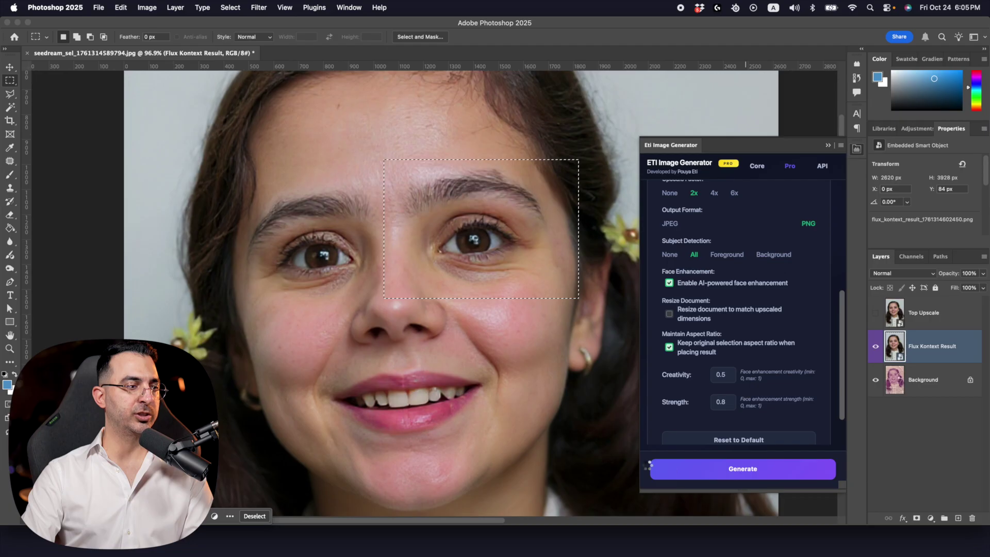
left_click(648, 467)
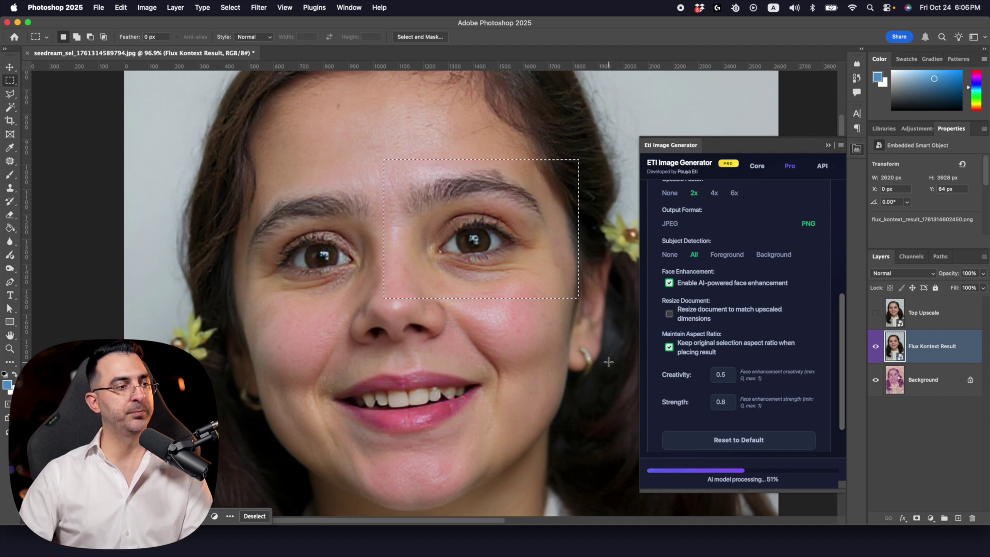
left_click(787, 410)
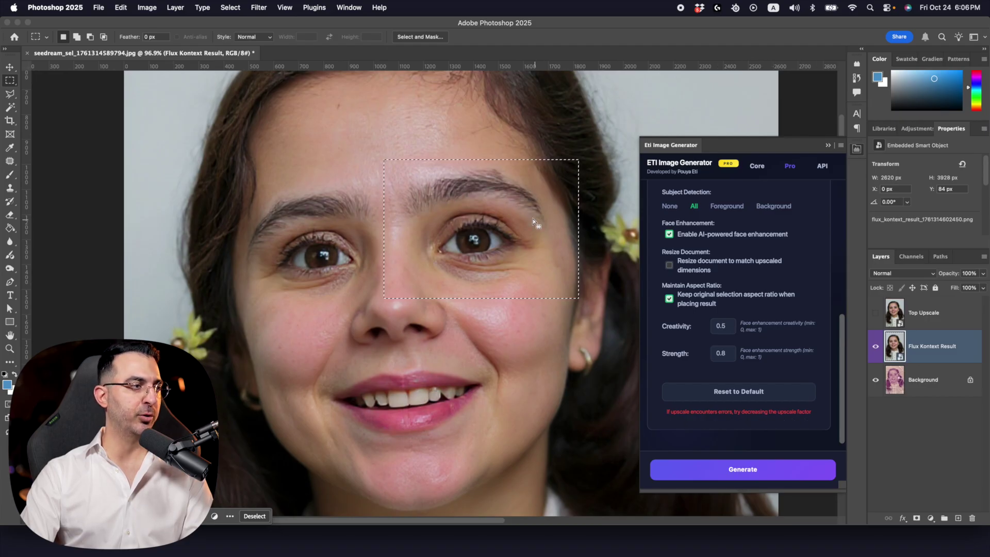
- Resize the whole image to 1341 px wide by 2096 px high
key("z")
left_click_drag(540, 193, 485, 198)
key("h")
key("super+alt+i")
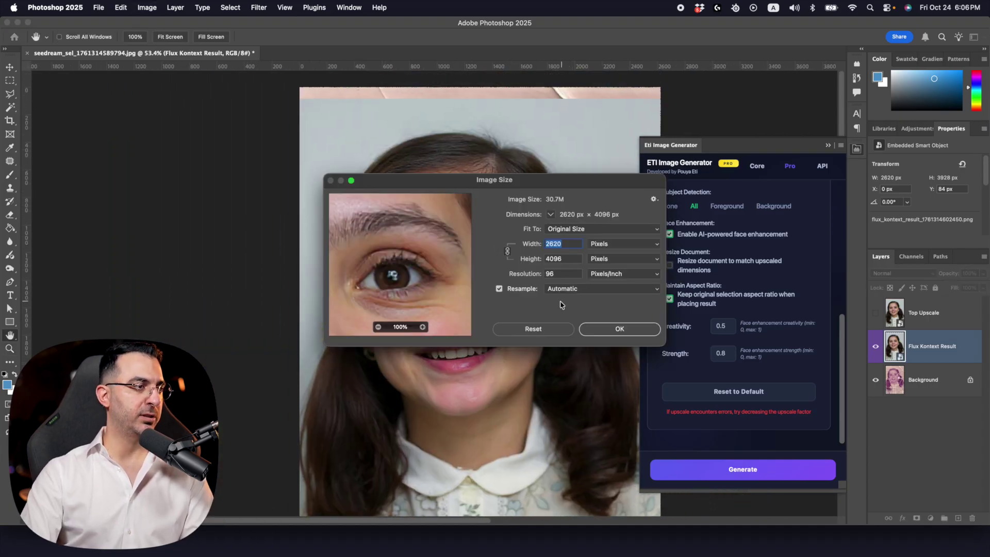
type("1341")
left_click(549, 258)
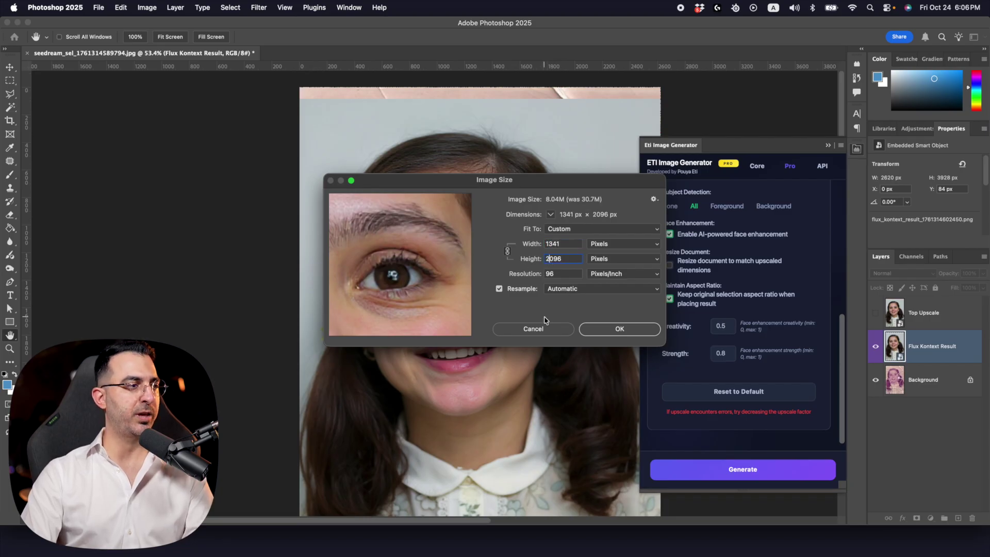
left_click(604, 334)
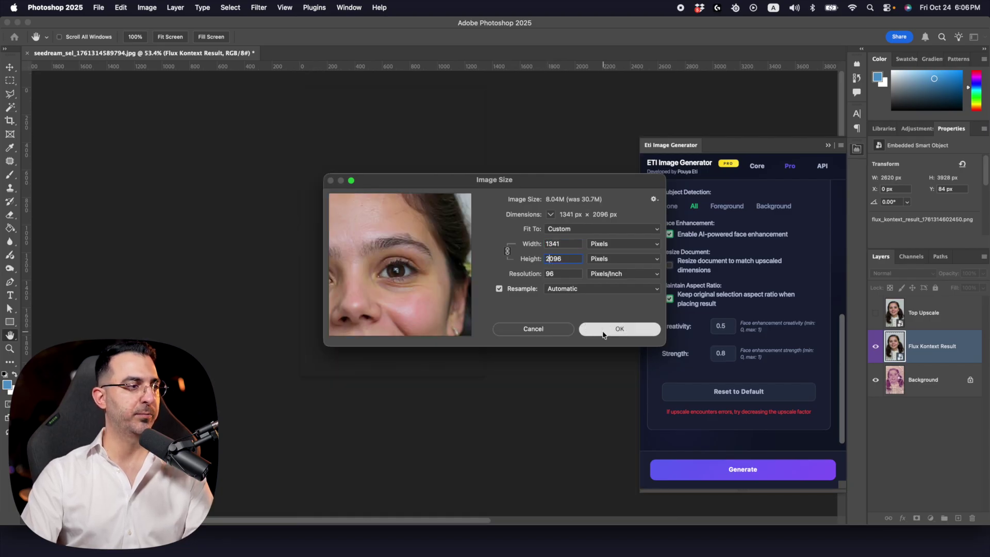
- Make a new rectangular selection around the right-hand eye and eyebrow on the resized portrait
key("z")
left_click_drag(391, 232, 490, 232)
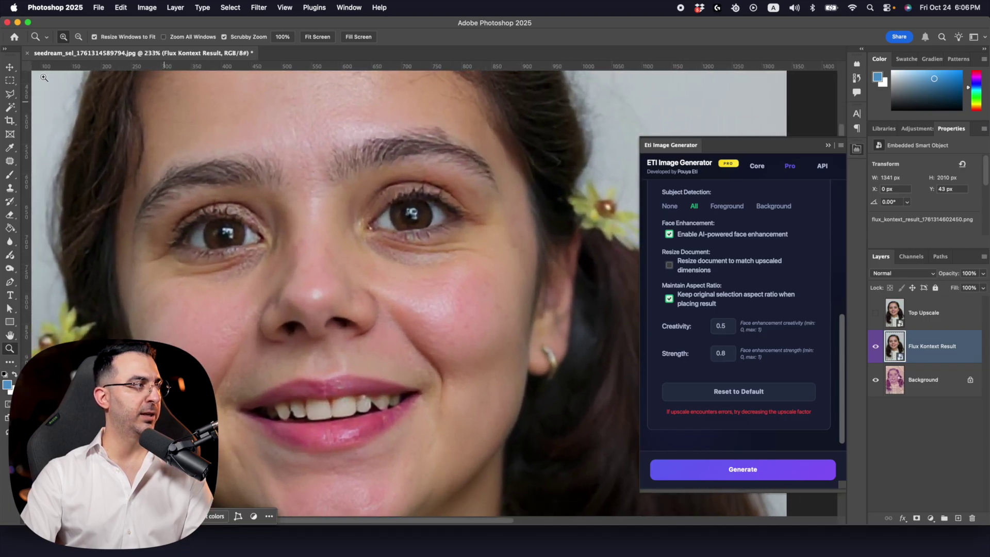
left_click(11, 80)
left_click_drag(319, 113, 524, 286)
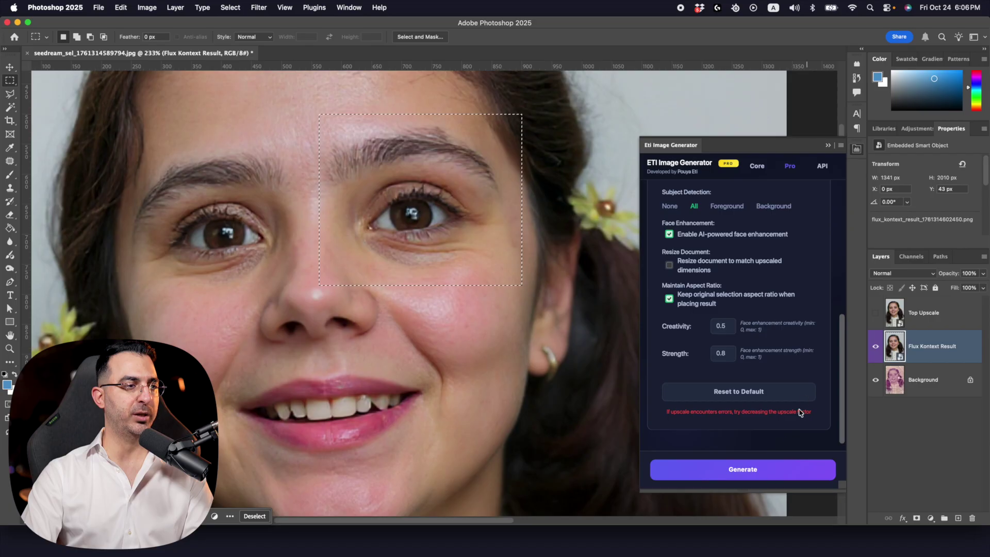
- Show and select the Top Upscale layer, run the upscale on the selected eye area and dismiss the completion message
left_click(875, 312)
left_click(887, 312)
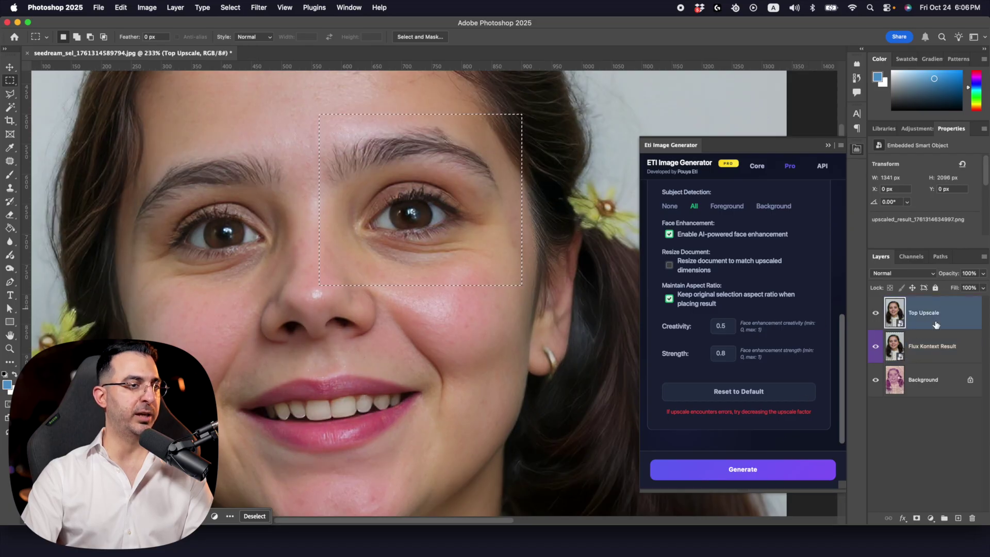
left_click(753, 471)
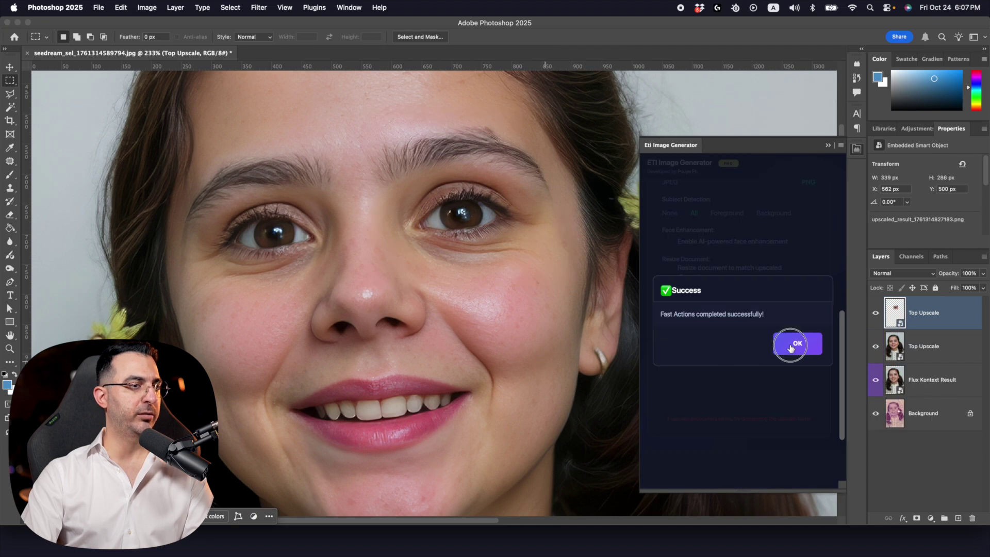
left_click(794, 342)
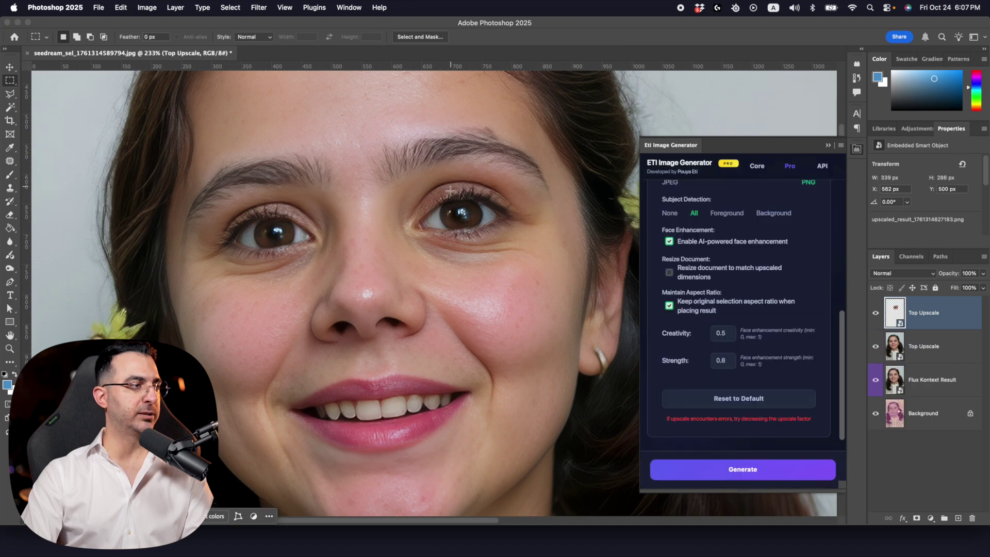
- Compare the eye detail at close range by toggling the new Top Upscale layer, and review the whole face and the fast actions
key("z")
left_click_drag(487, 214, 497, 203)
left_click(876, 312)
left_click(877, 312)
left_click(878, 313)
left_click(877, 313)
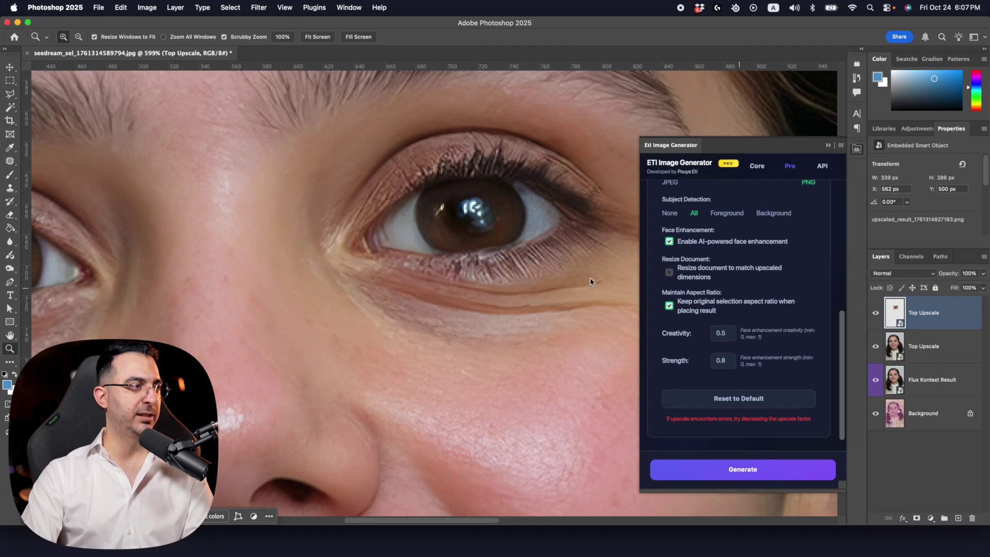
left_click_drag(468, 249, 358, 265)
left_click_drag(474, 247, 548, 234)
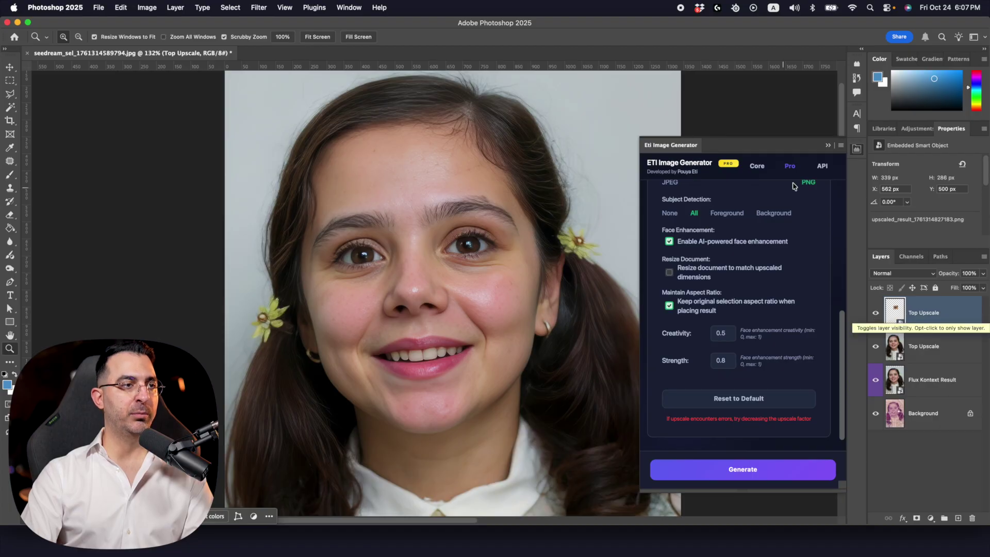
scroll(758, 227, "up", 10)
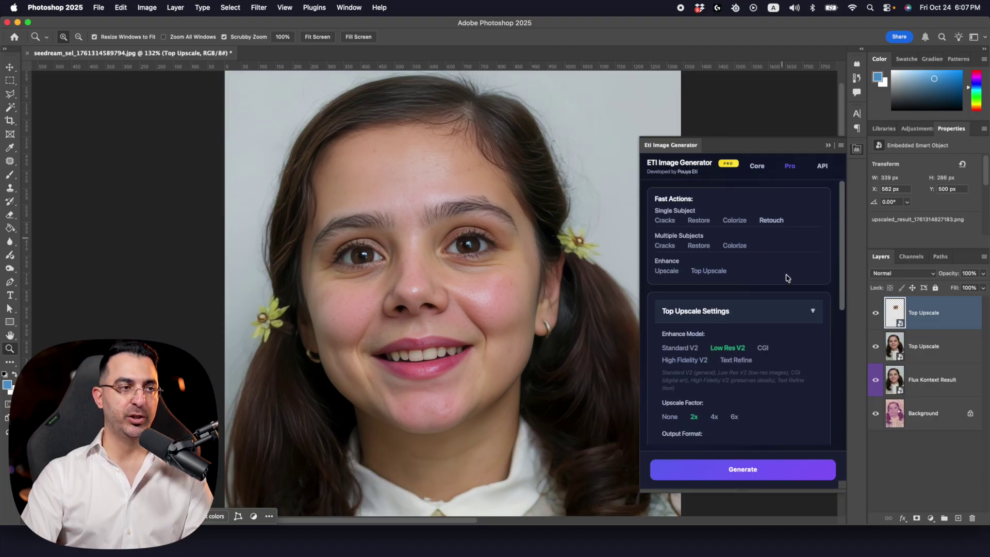